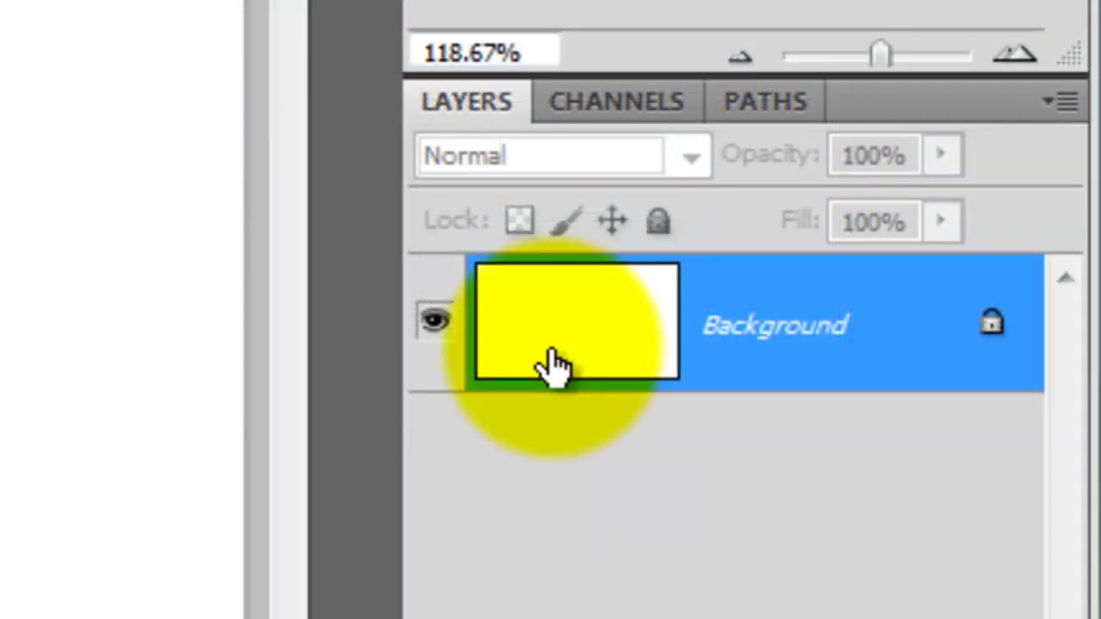
Unlock the background as Layer 0 and add a Pattern Overlay effect to it
double_click(554, 365)
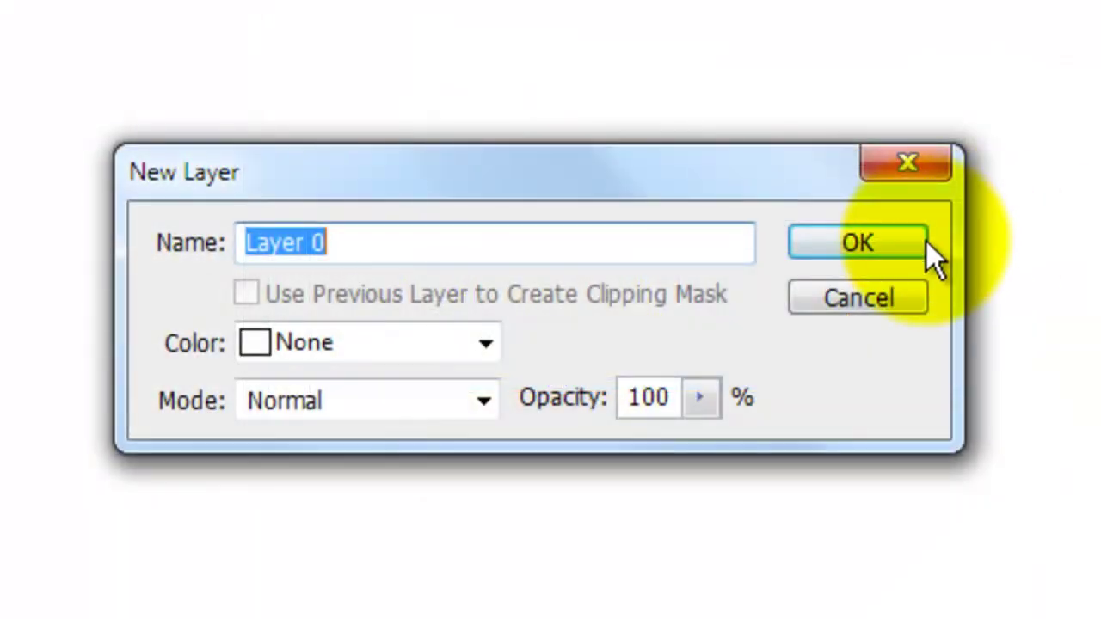
left_click(918, 242)
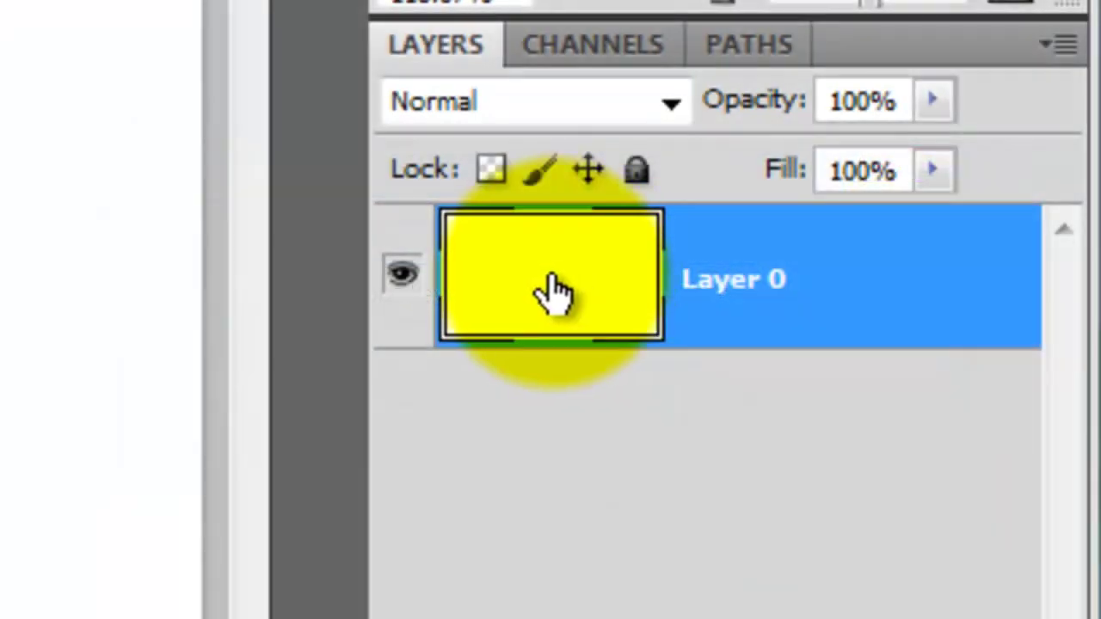
double_click(554, 293)
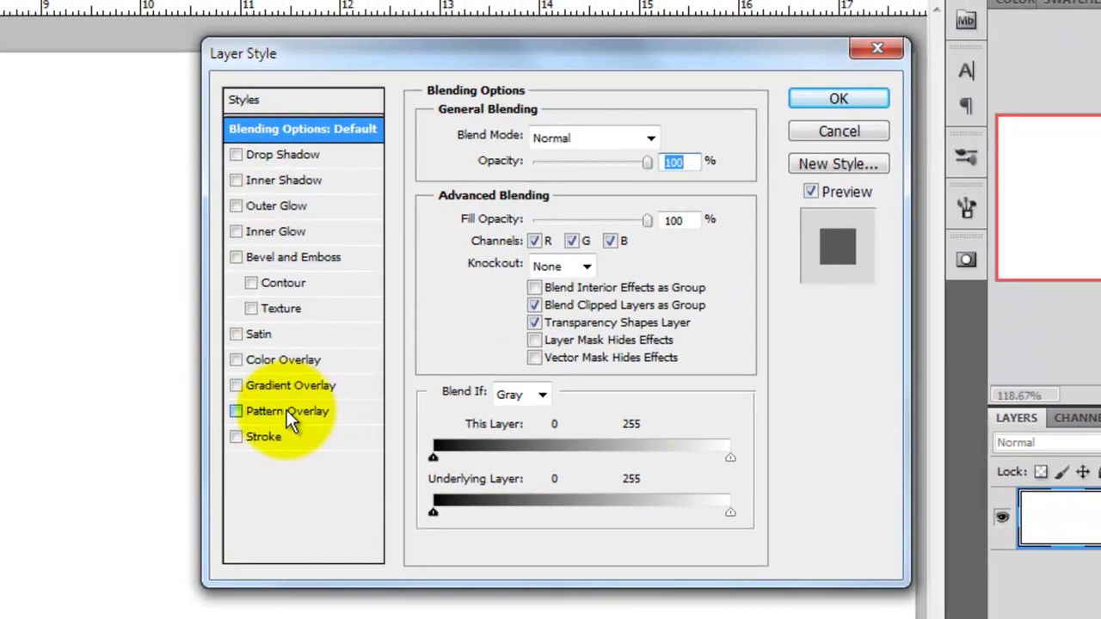
left_click(286, 409)
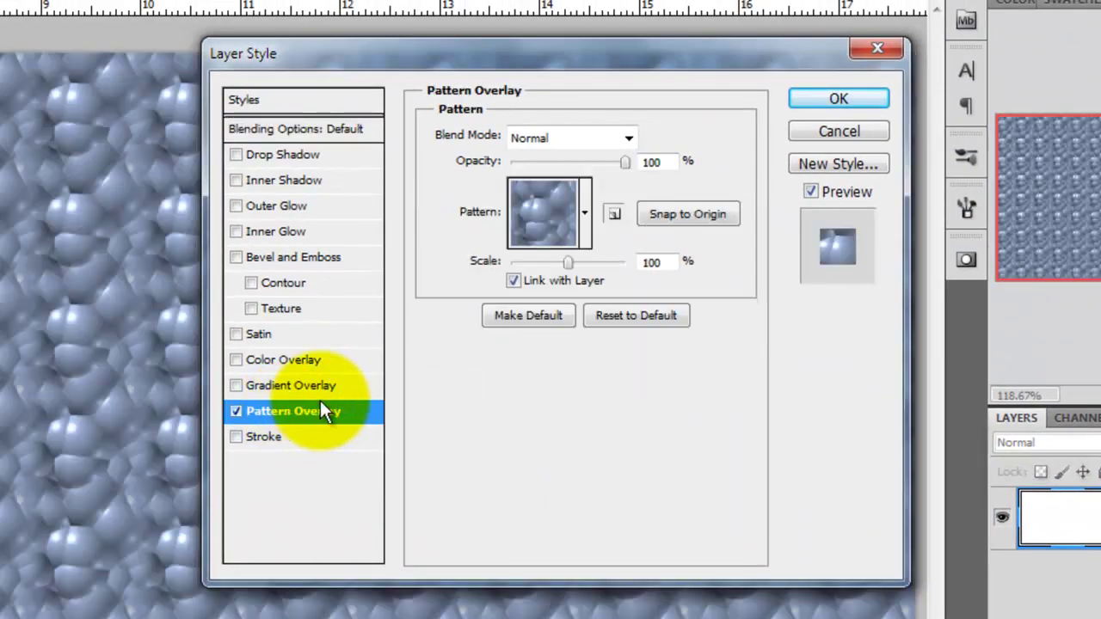
Load the Patterns 2 library and choose the blue denim-like fabric pattern
left_click(585, 215)
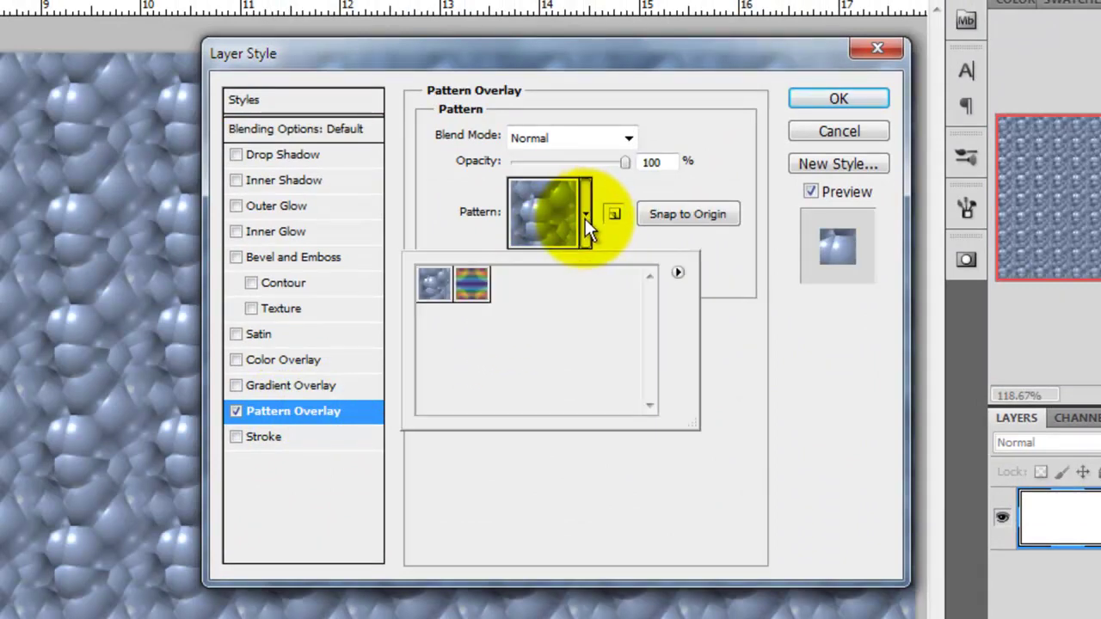
left_click(677, 272)
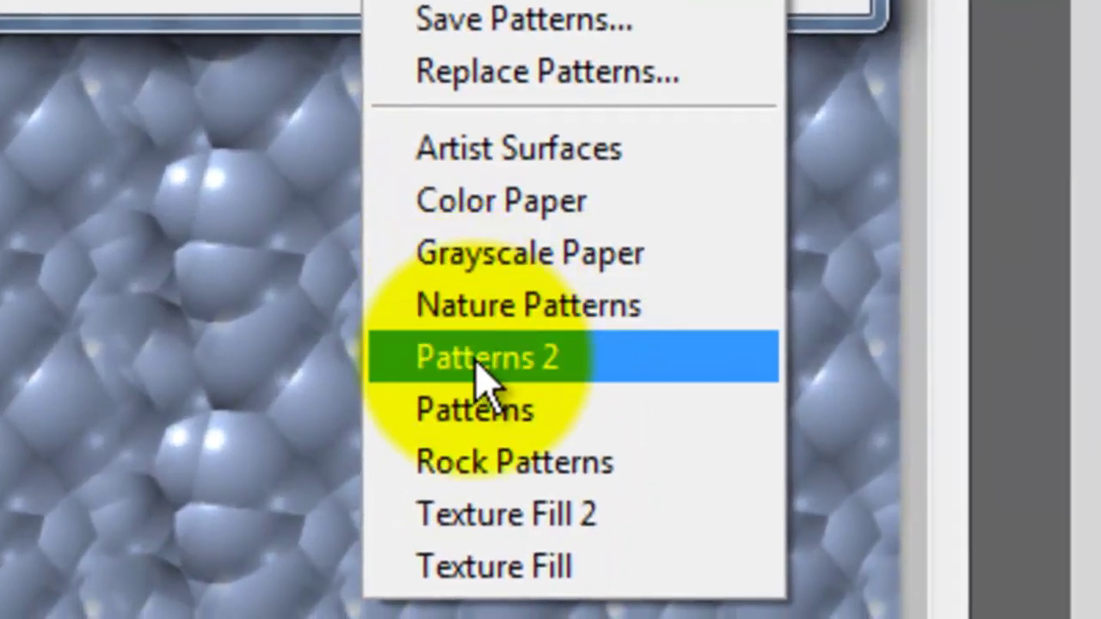
left_click(479, 361)
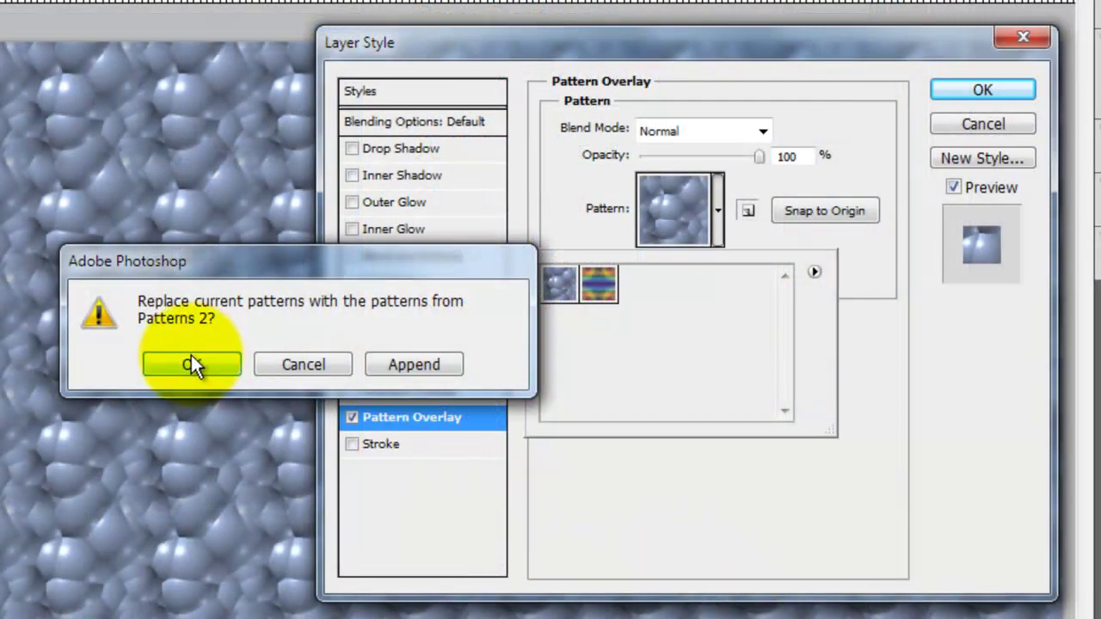
left_click(191, 365)
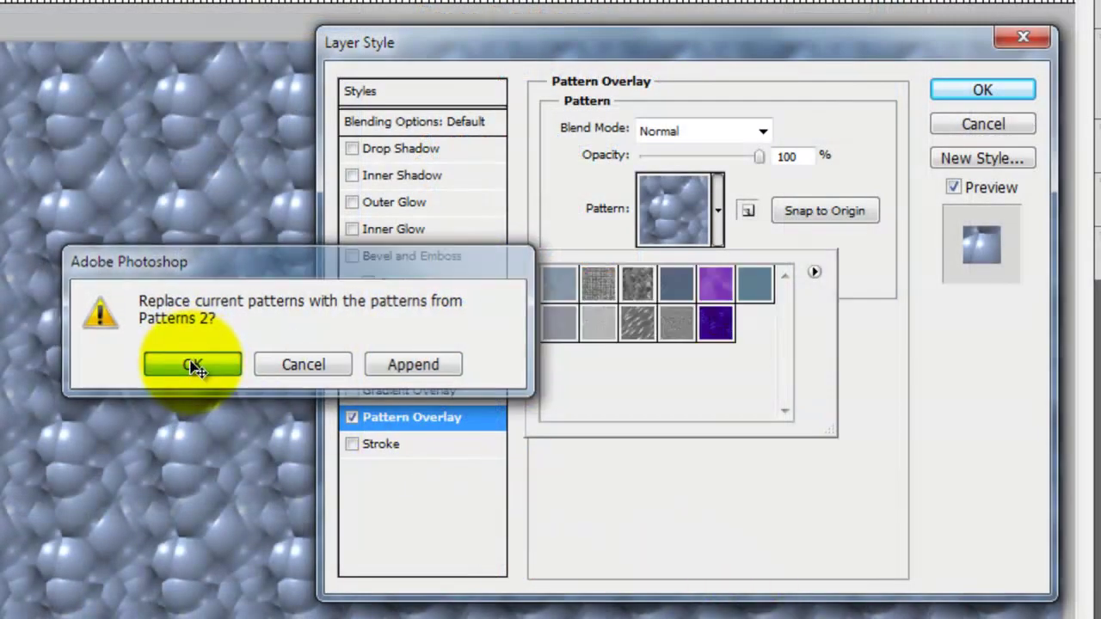
left_click(679, 285)
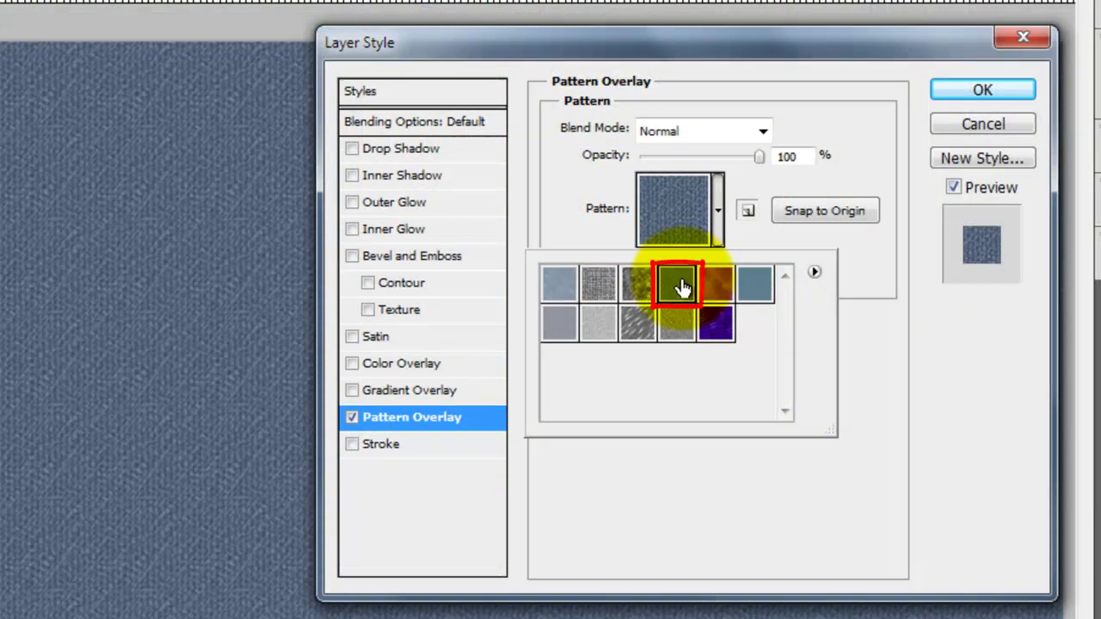
Apply the overlay, merge Layer 0 with a new empty layer, and name the result BASE
left_click(945, 89)
left_click(1017, 580)
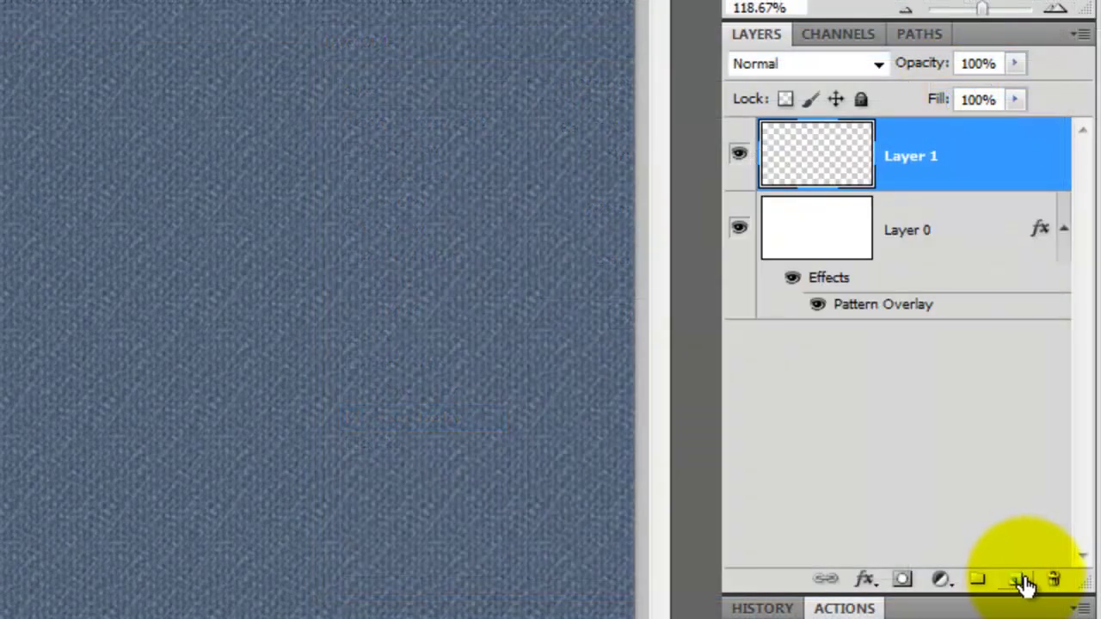
left_click(836, 244, "shift")
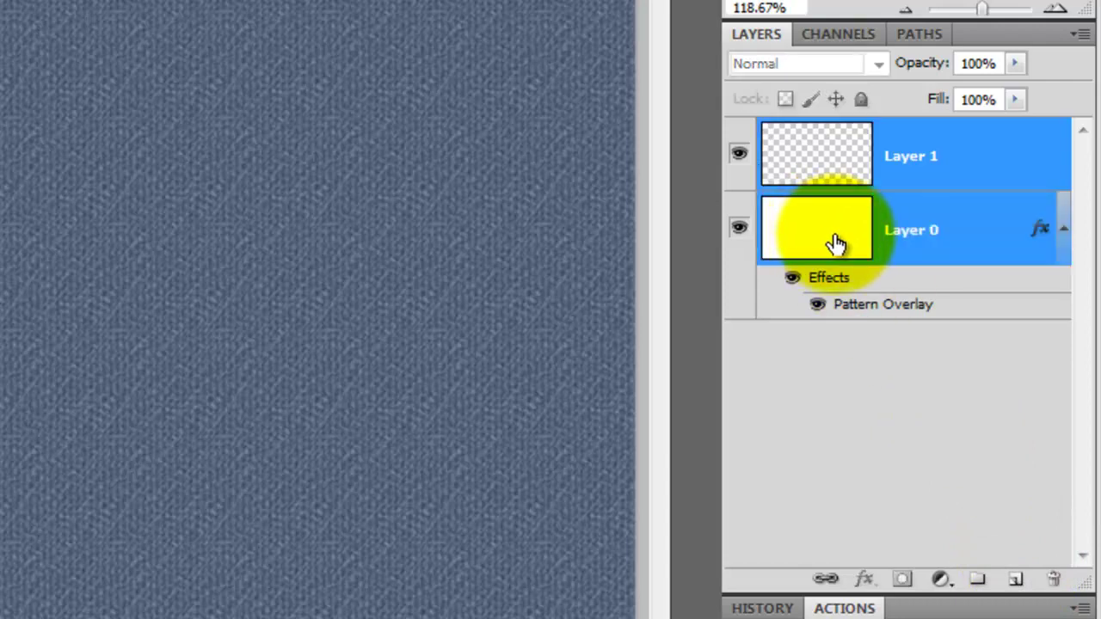
key("ctrl+e")
double_click(917, 157)
type("BASE")
key("Return")
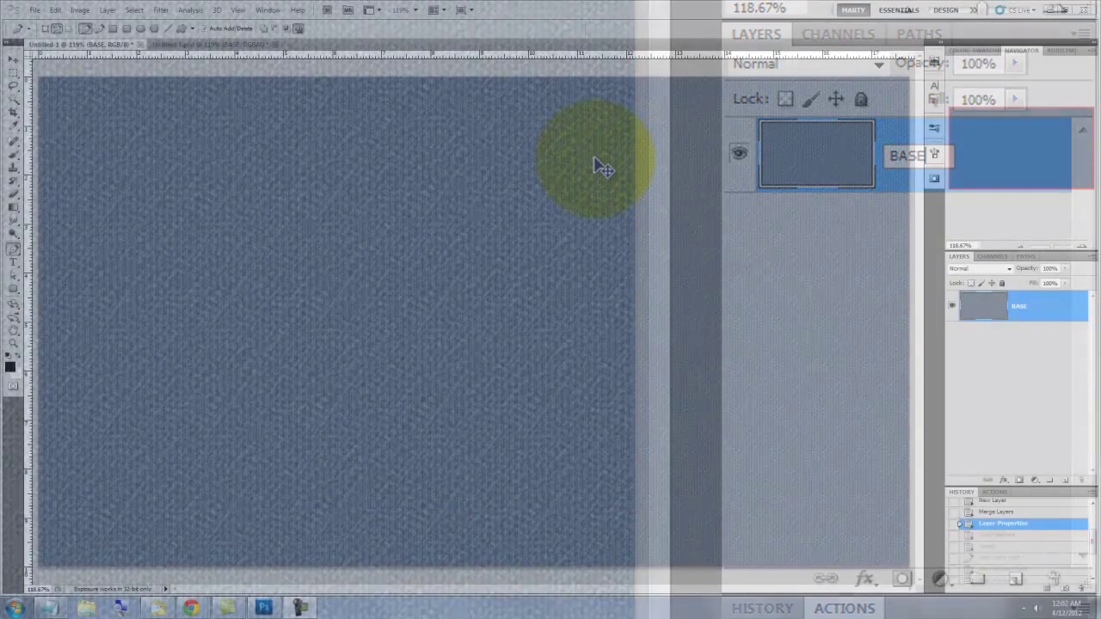
Shift BASE's colour balance toward blue (+54 Blue)
key("ctrl+b")
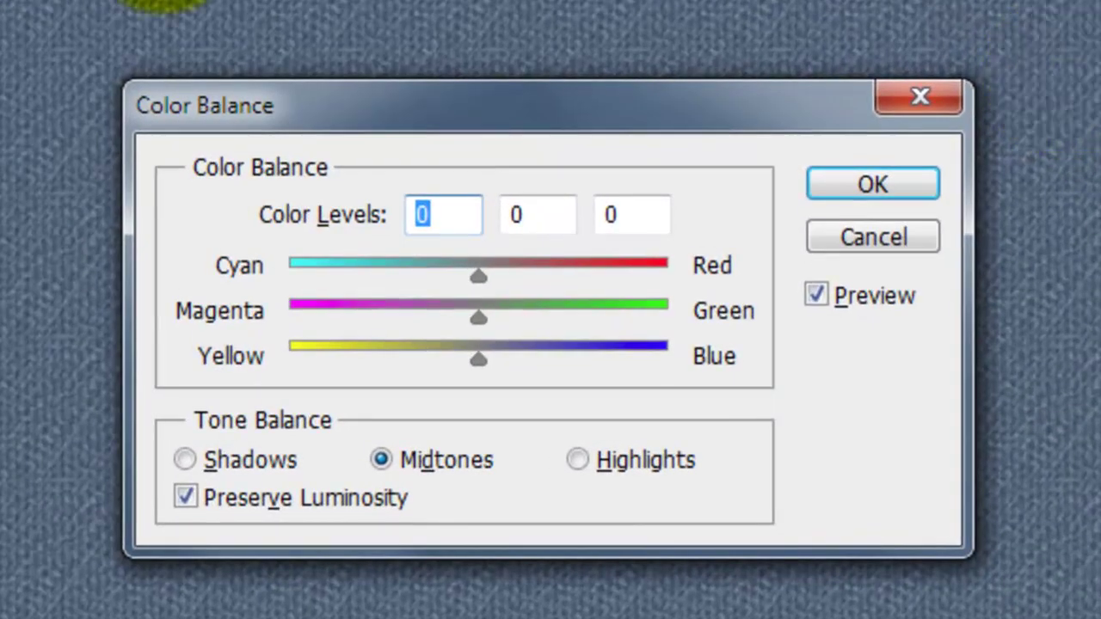
left_click_drag(479, 359, 580, 361)
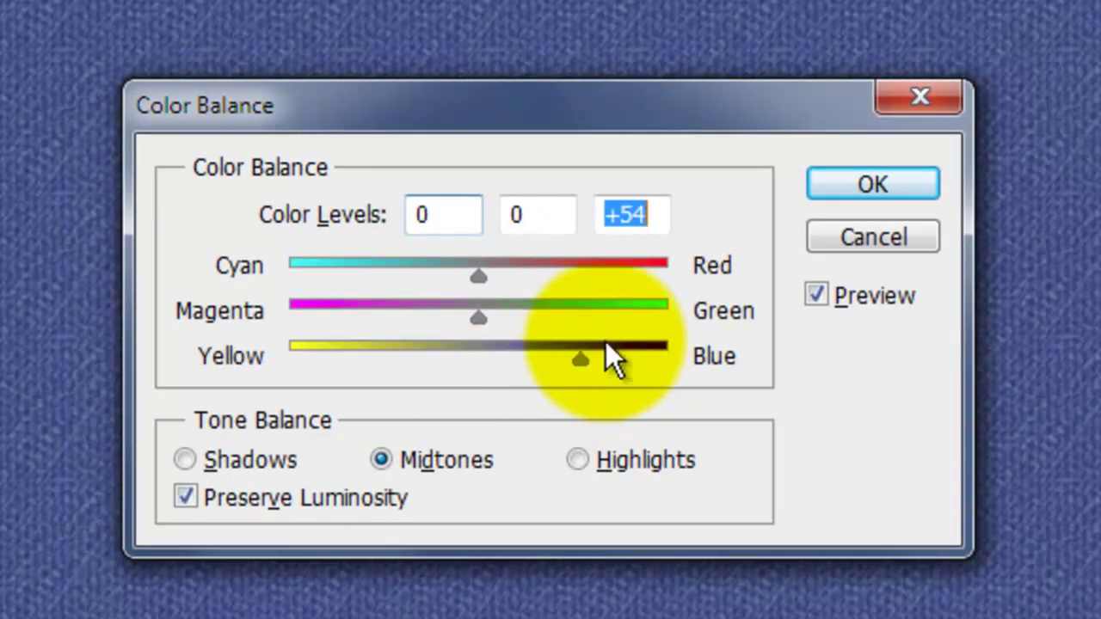
left_click(904, 180)
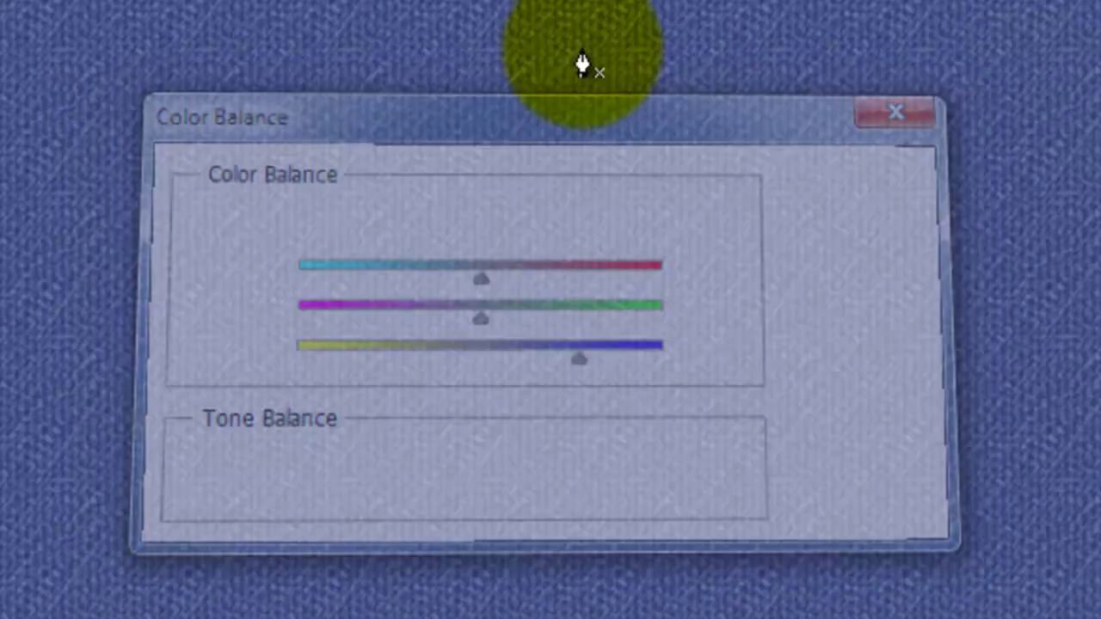
Darken BASE with Levels black input 29, then begin adding a centre guide via View
key("ctrl+l")
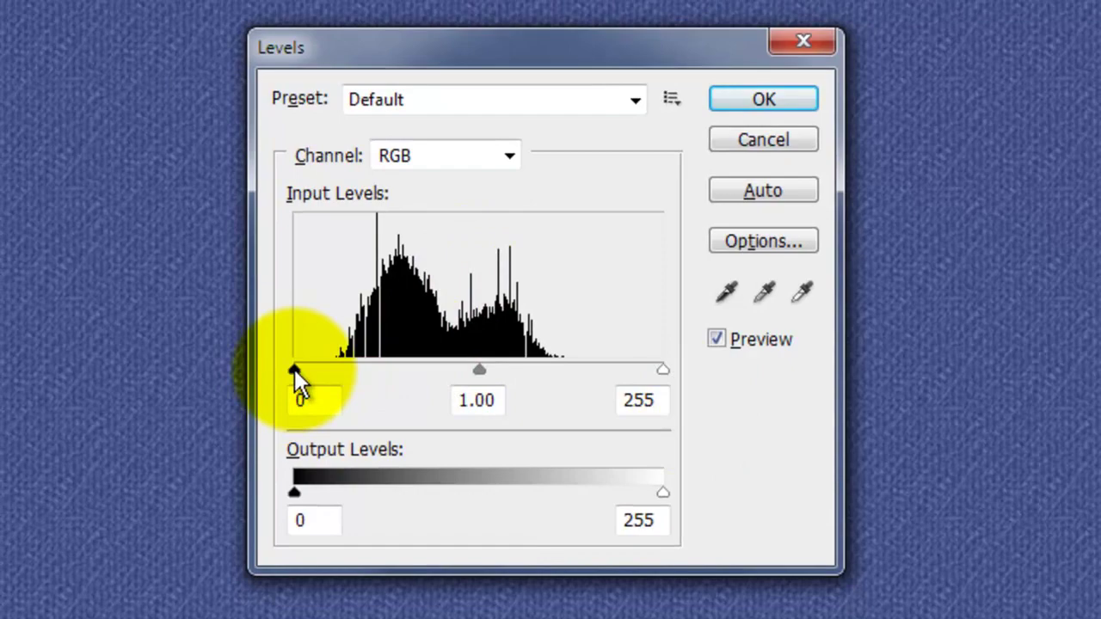
left_click_drag(294, 369, 336, 371)
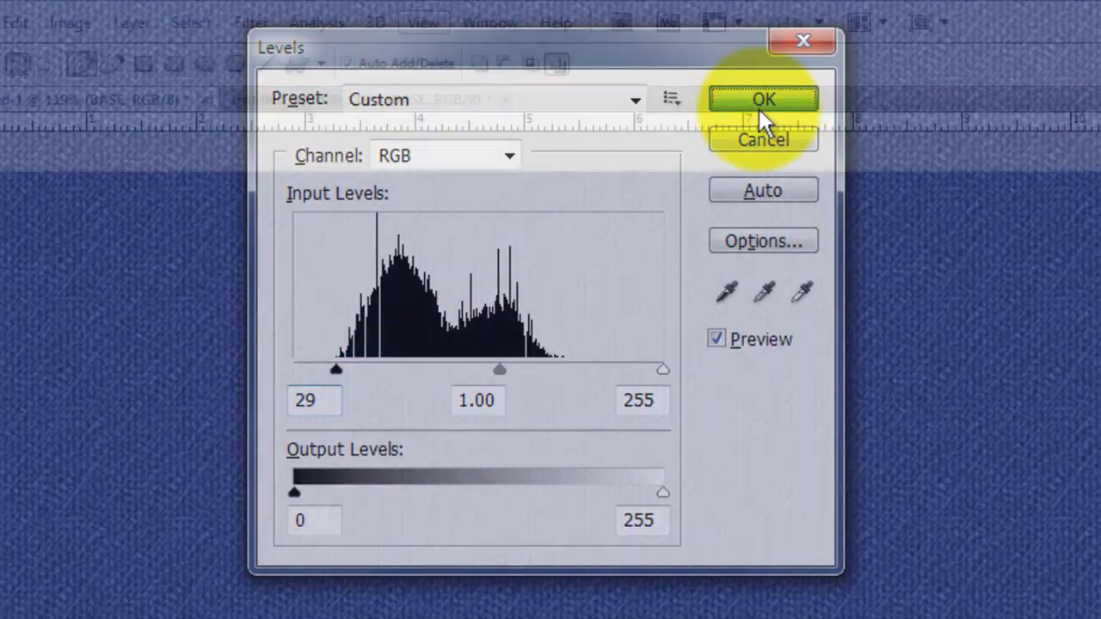
left_click(764, 100)
left_click(423, 22)
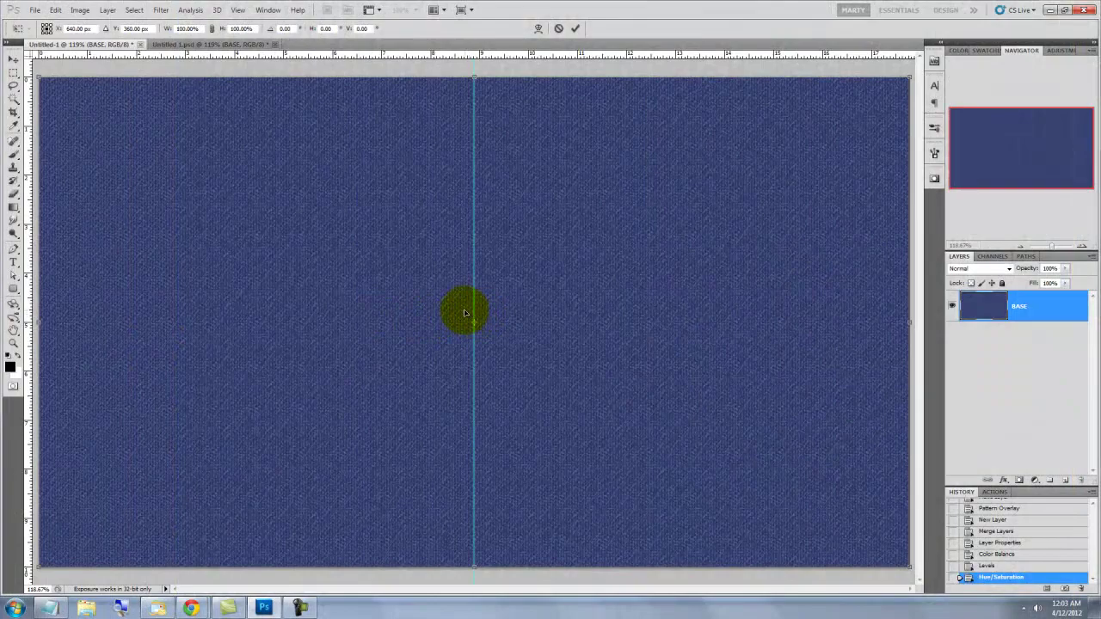
Confirm the vertical centre guide and select the standard Pen Tool
key("Return")
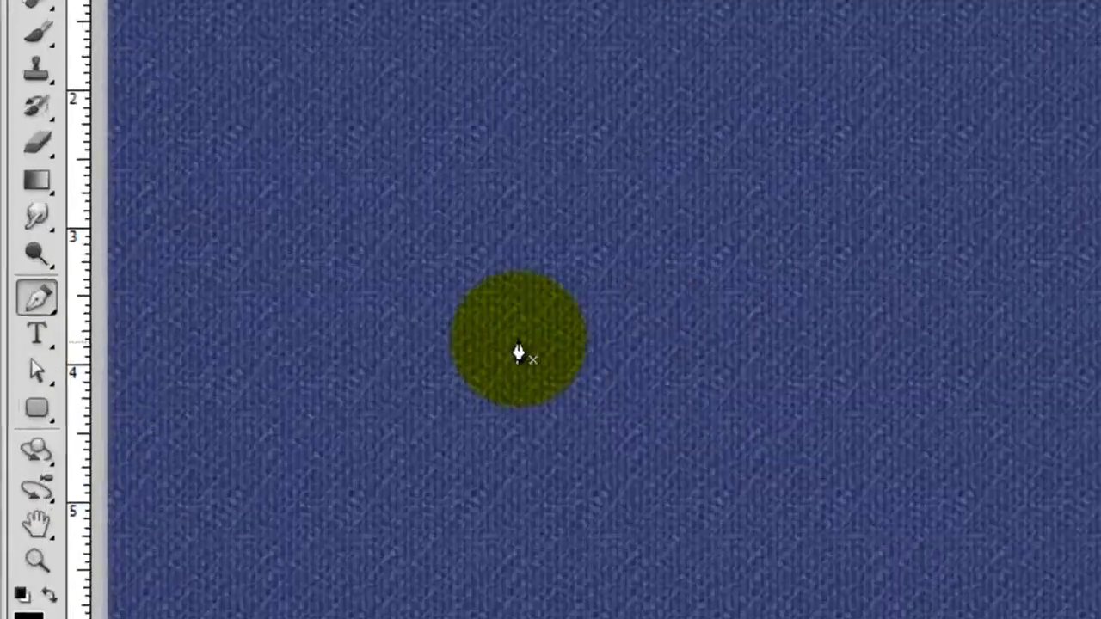
left_click(13, 249)
left_click(53, 347)
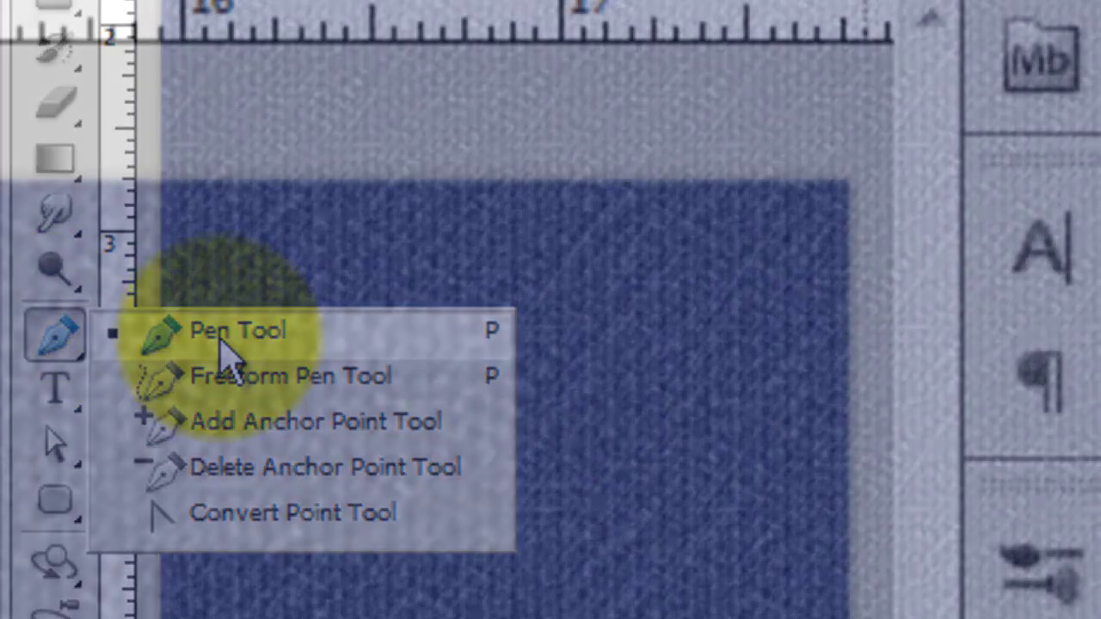
left_click(225, 339)
Draw a closed V path from the top-right corner to bottom centre to top-left corner
left_click(859, 165)
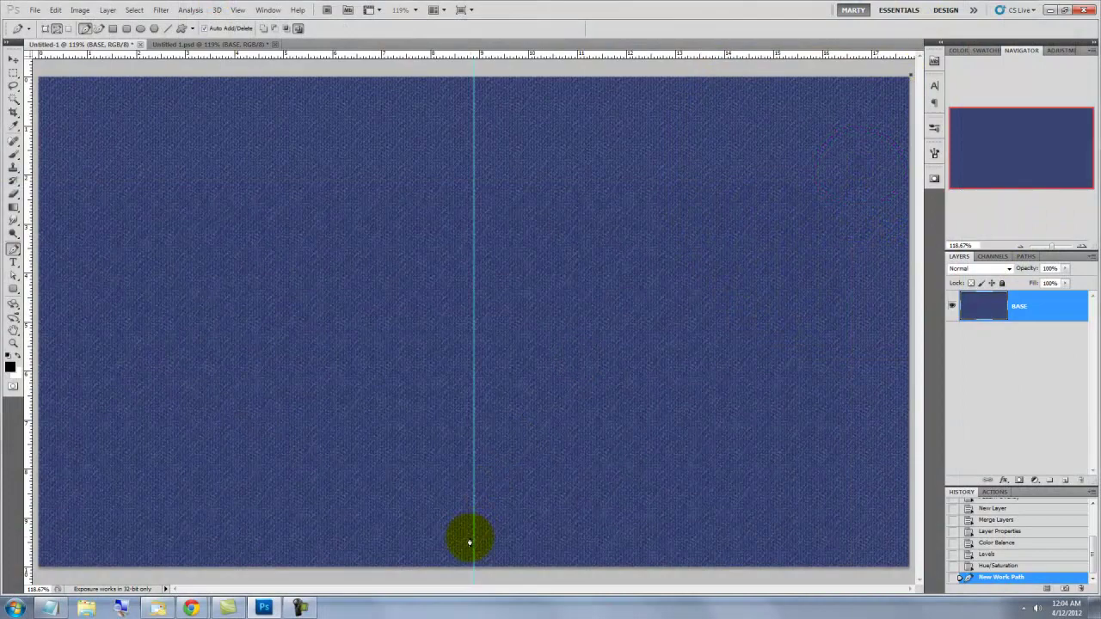
left_click(473, 571)
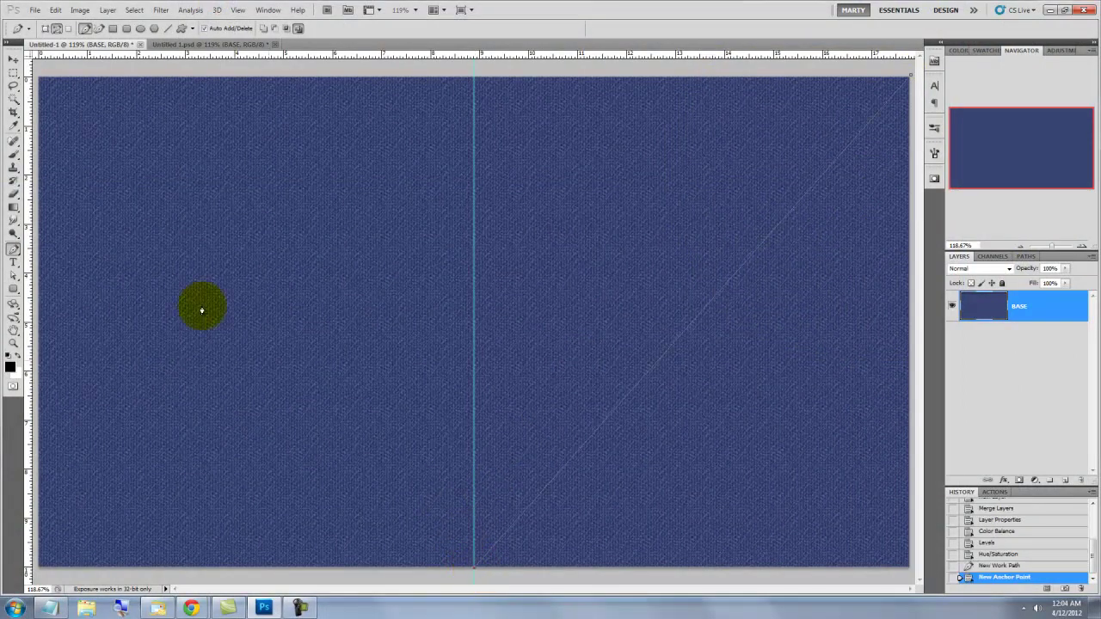
left_click(41, 86)
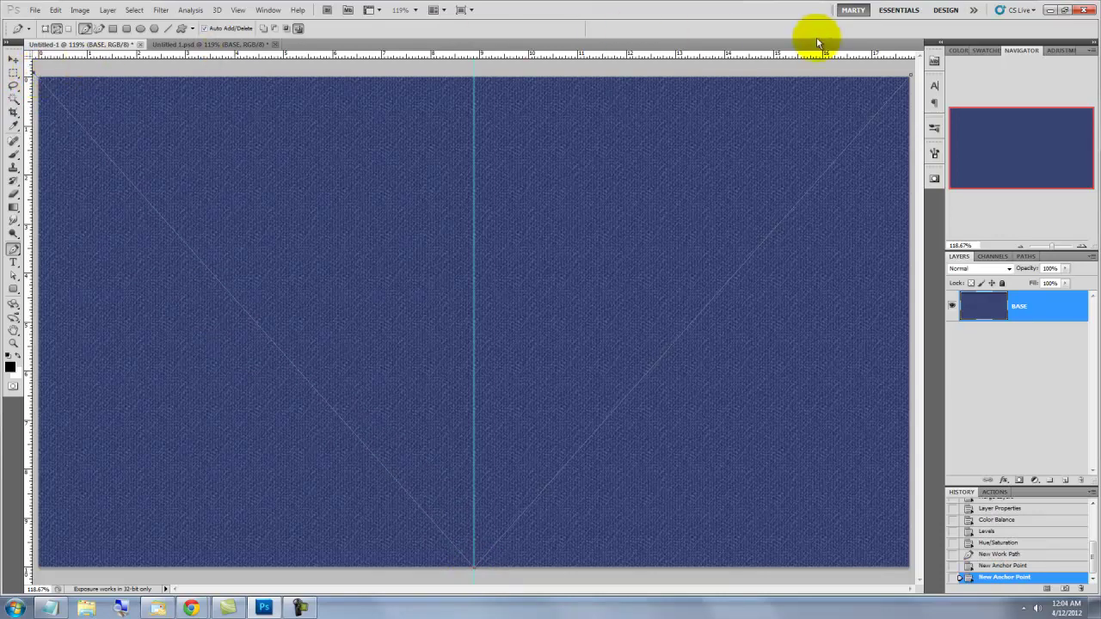
left_click(907, 78)
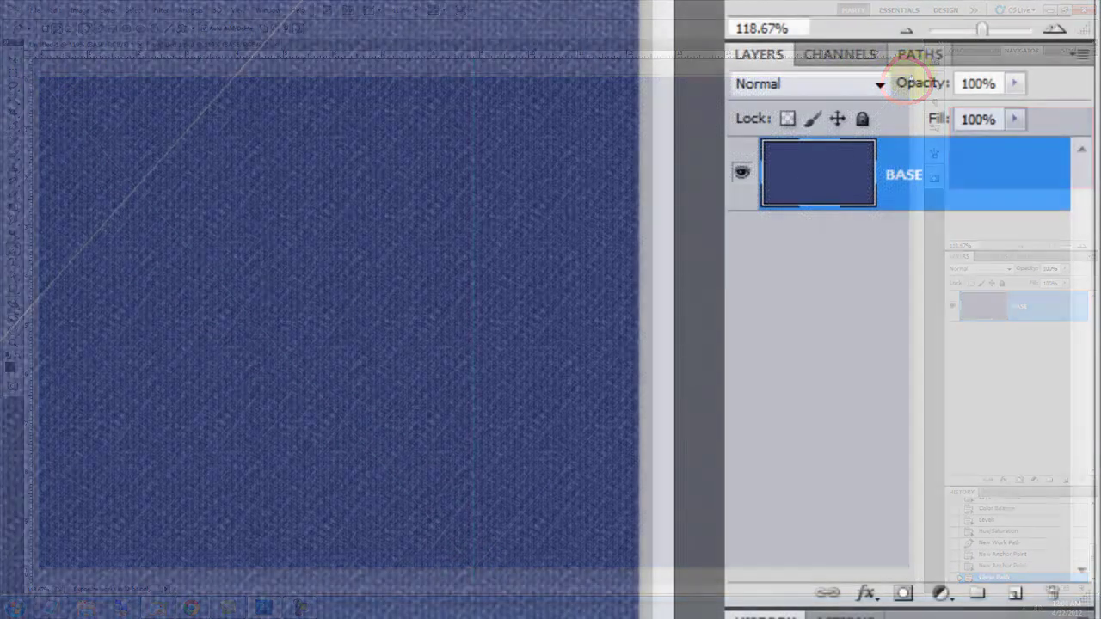
Turn the V work path into a selection and copy that denim area to Layer 1
left_click(1024, 257)
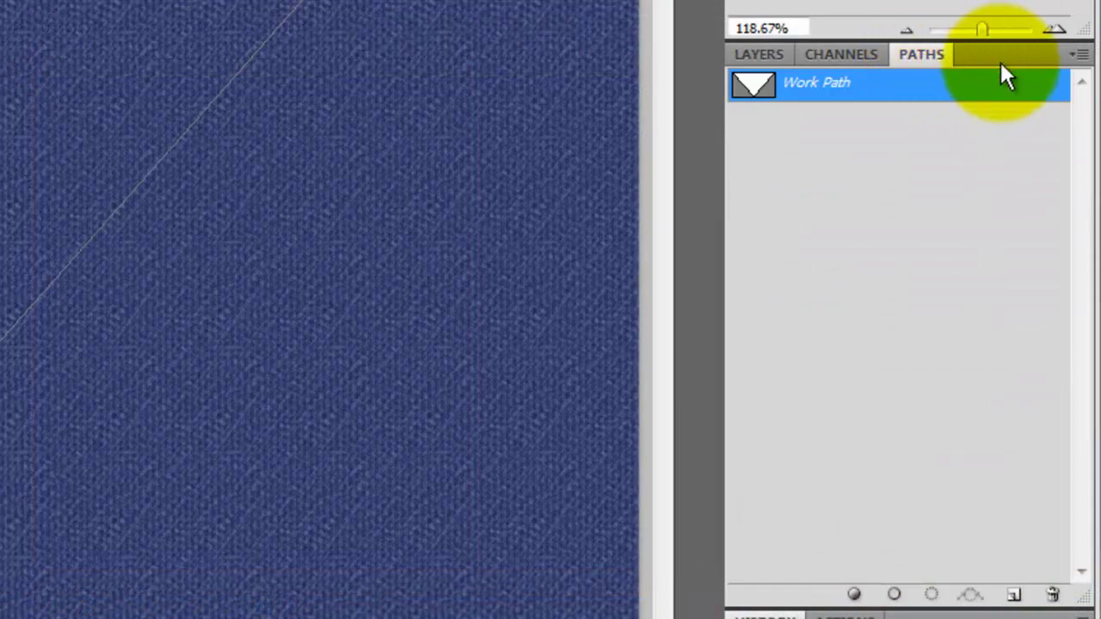
left_click(1079, 58)
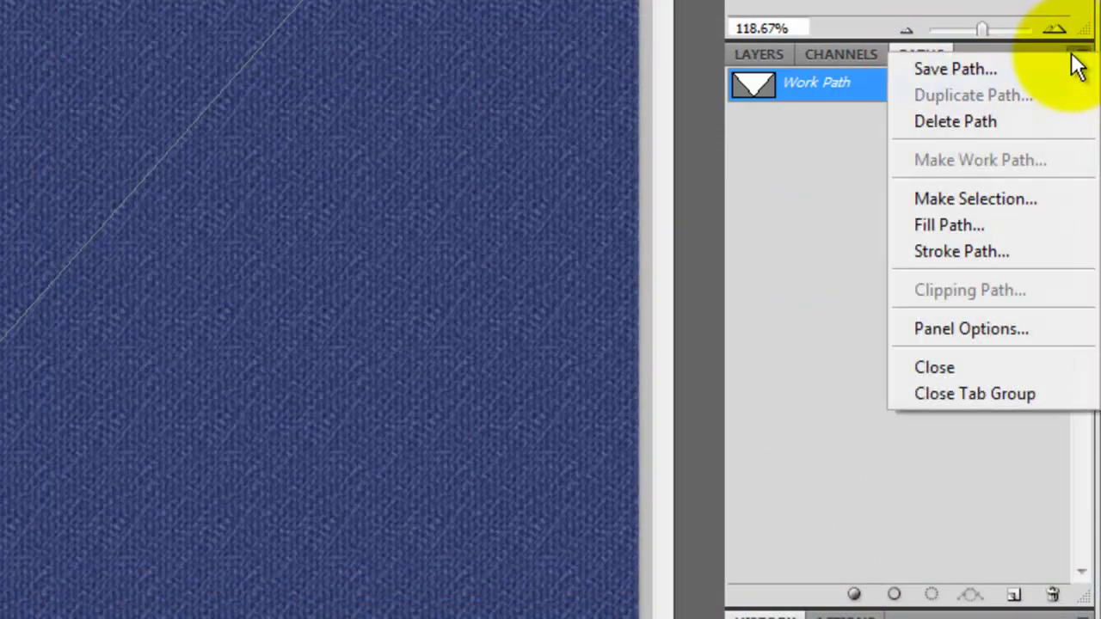
left_click(973, 190)
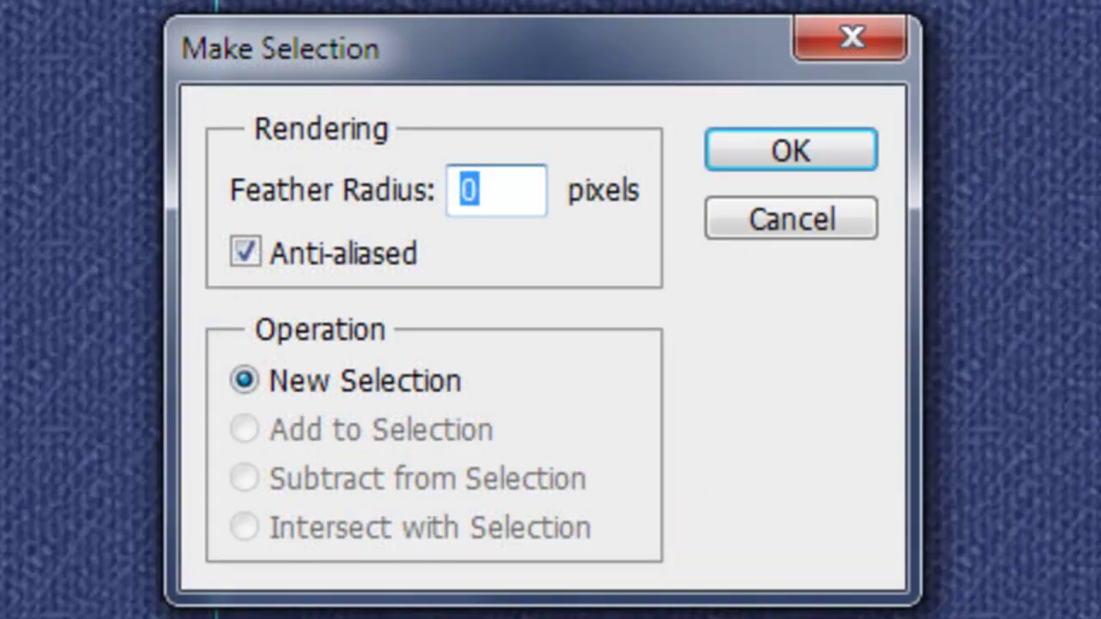
left_click(818, 148)
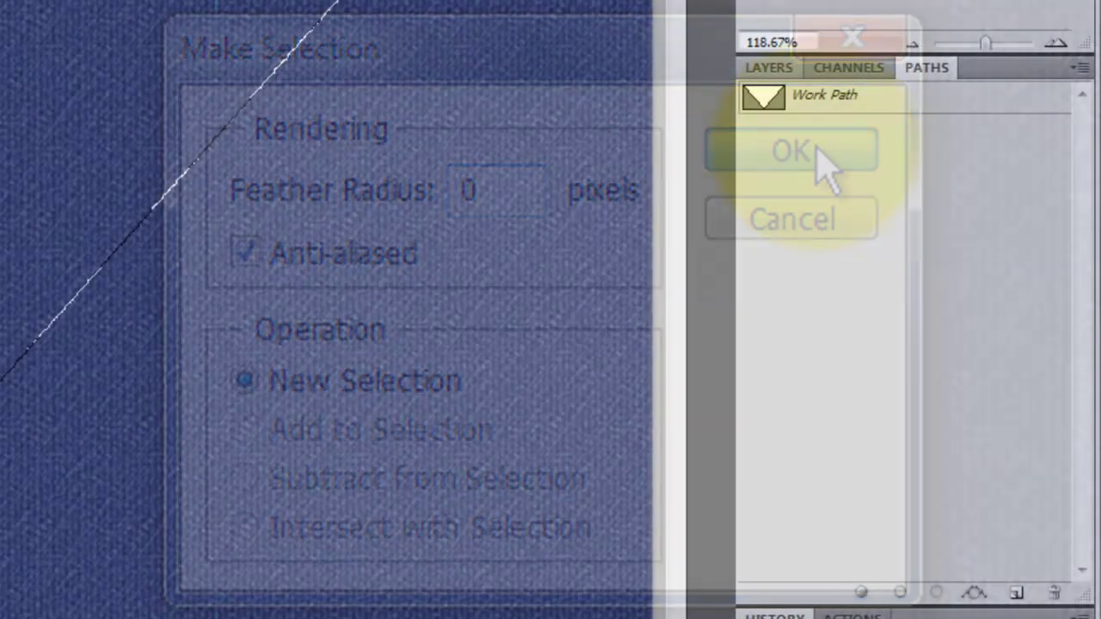
left_click(770, 67)
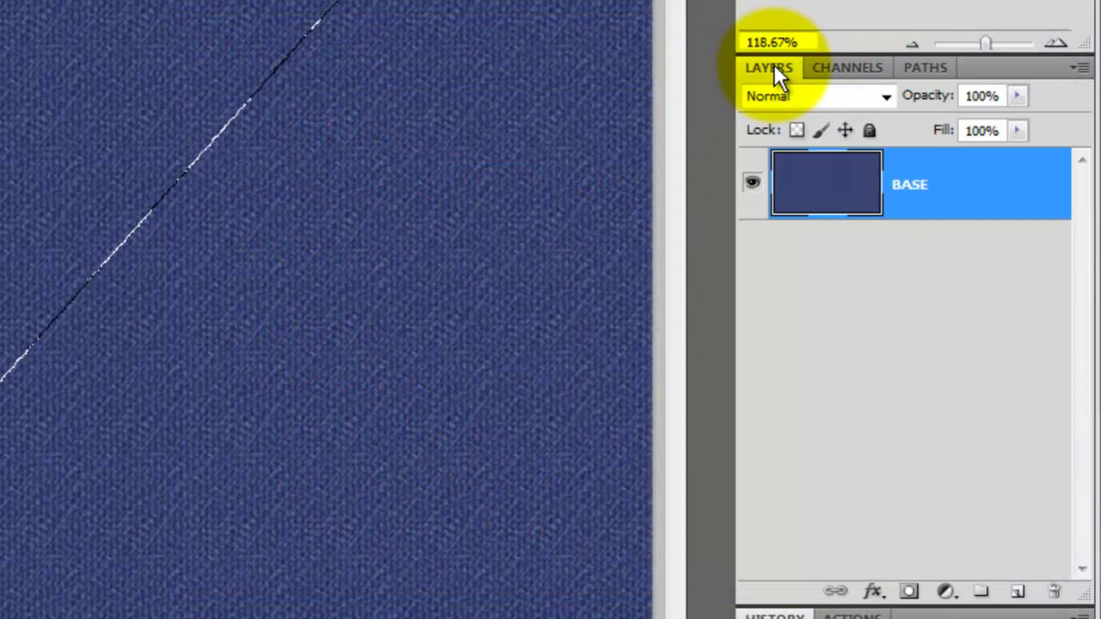
key("ctrl+j")
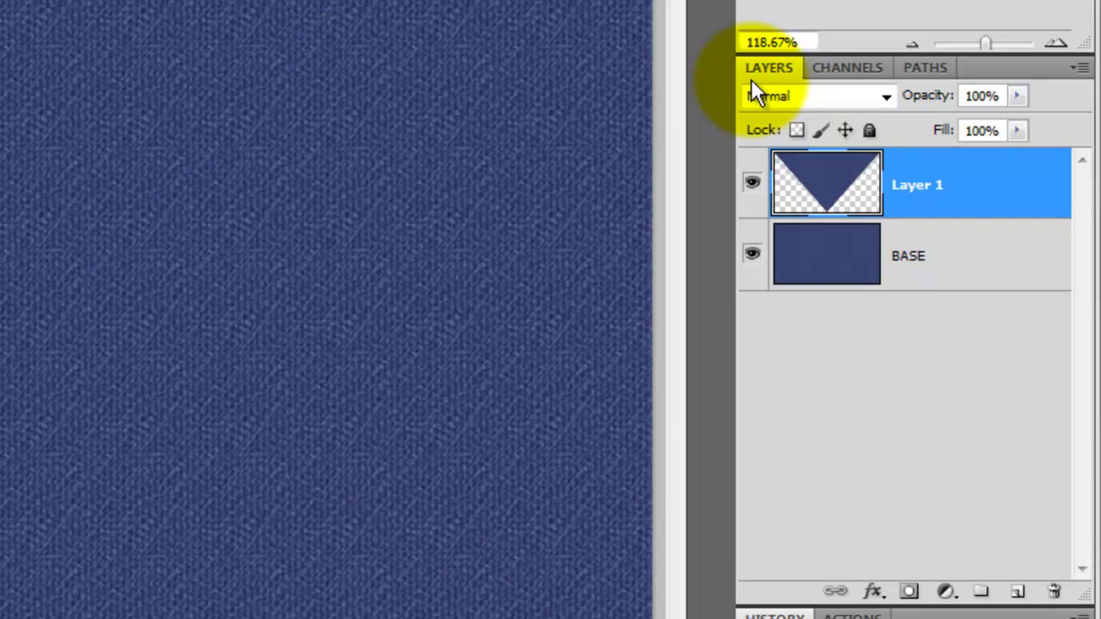
Add a Hue/Saturation adjustment layer with Hue -36 to turn the V panel gold
left_click(947, 594)
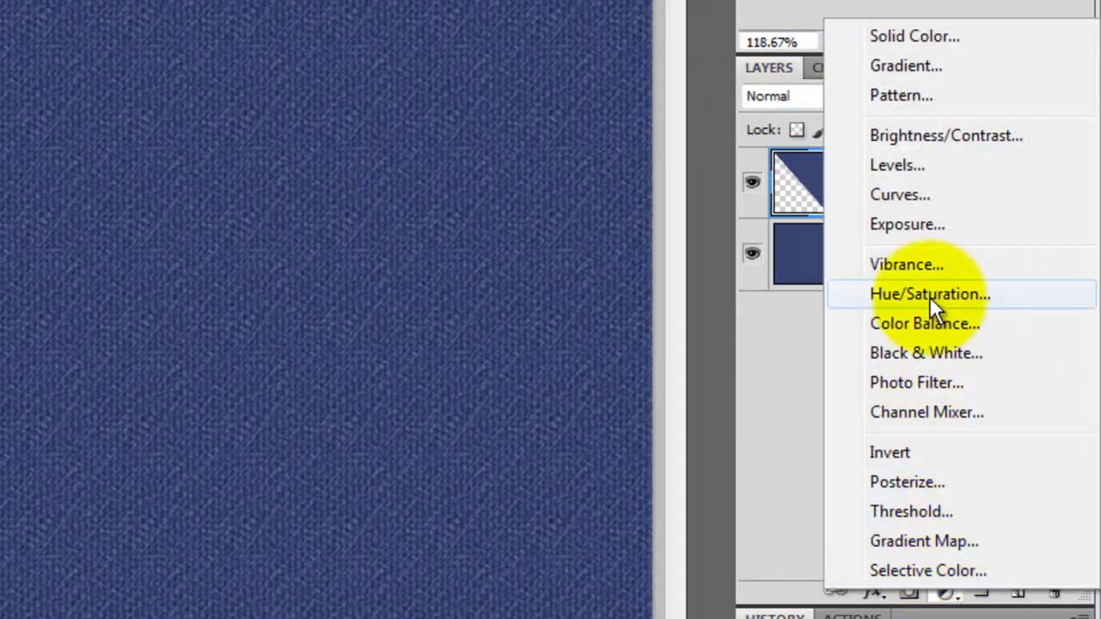
left_click(929, 297)
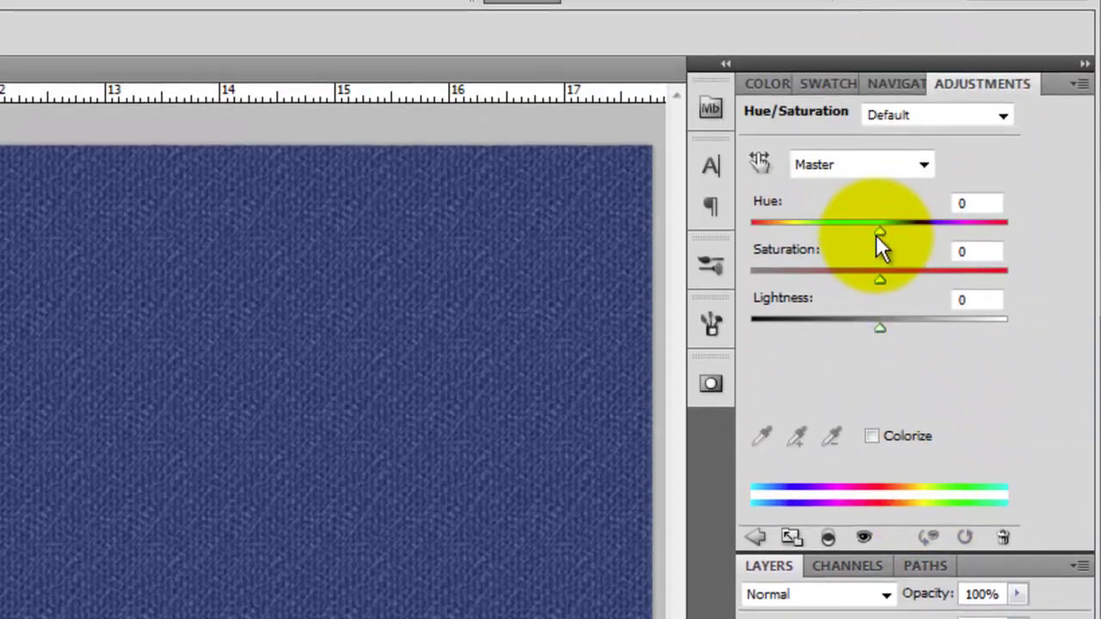
left_click_drag(877, 234, 747, 228)
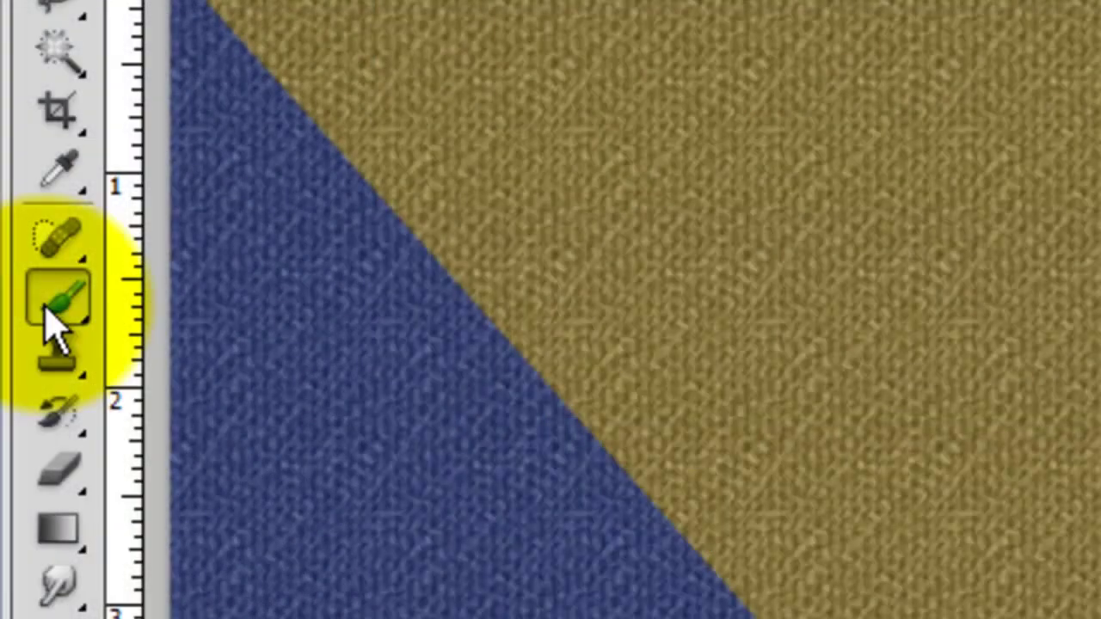
Select the Brush tool, pick the V stitch tip from the presets, and set size 11 px
right_click(54, 301)
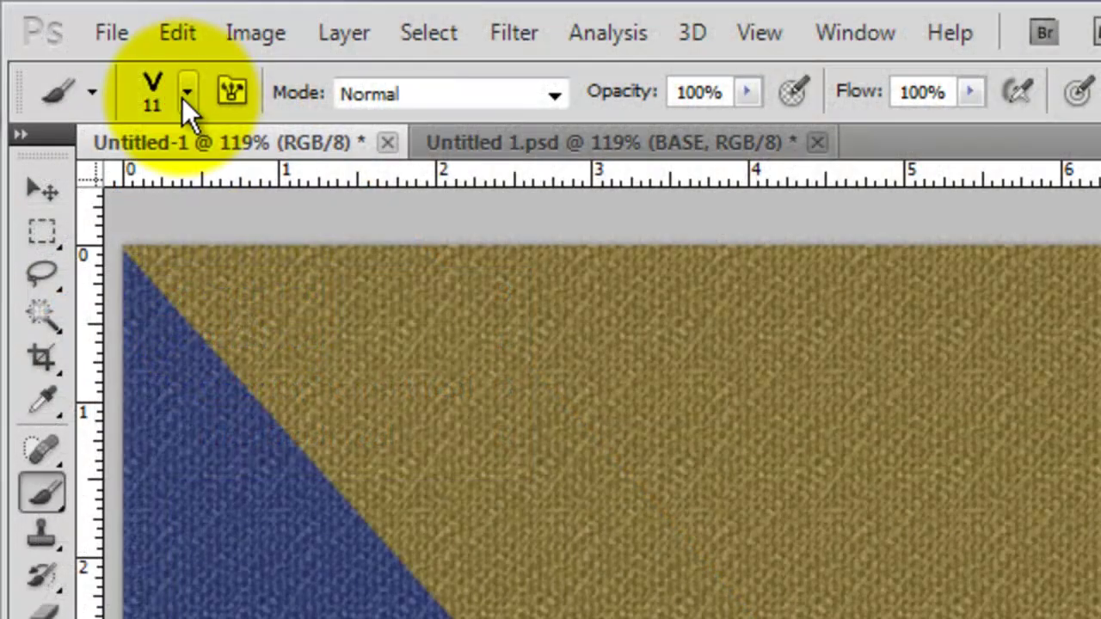
left_click(188, 94)
left_click(459, 154)
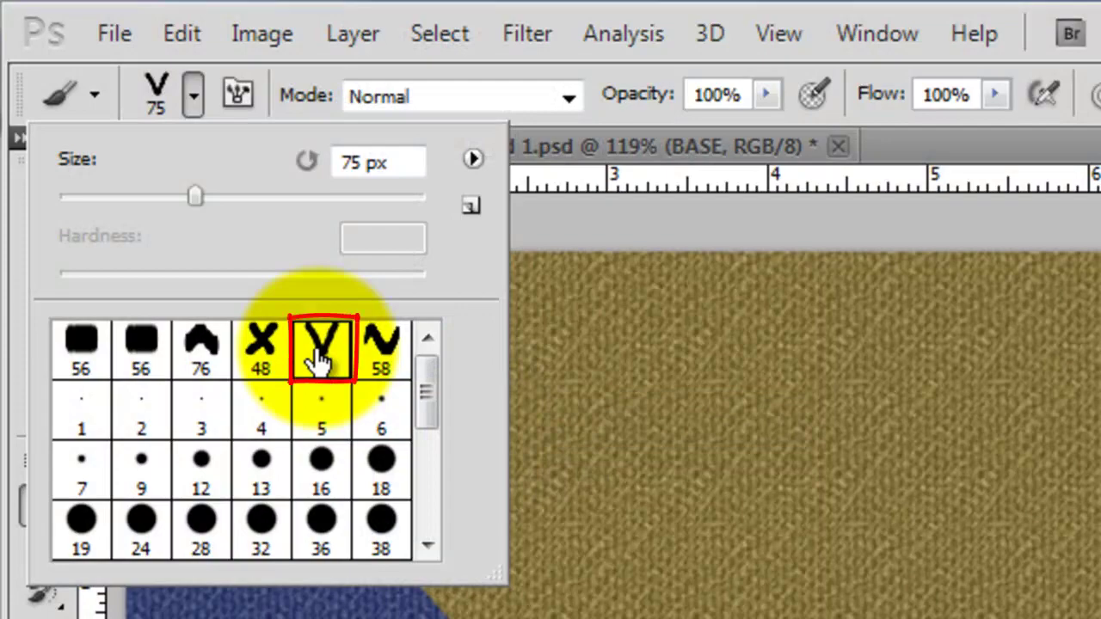
double_click(349, 163)
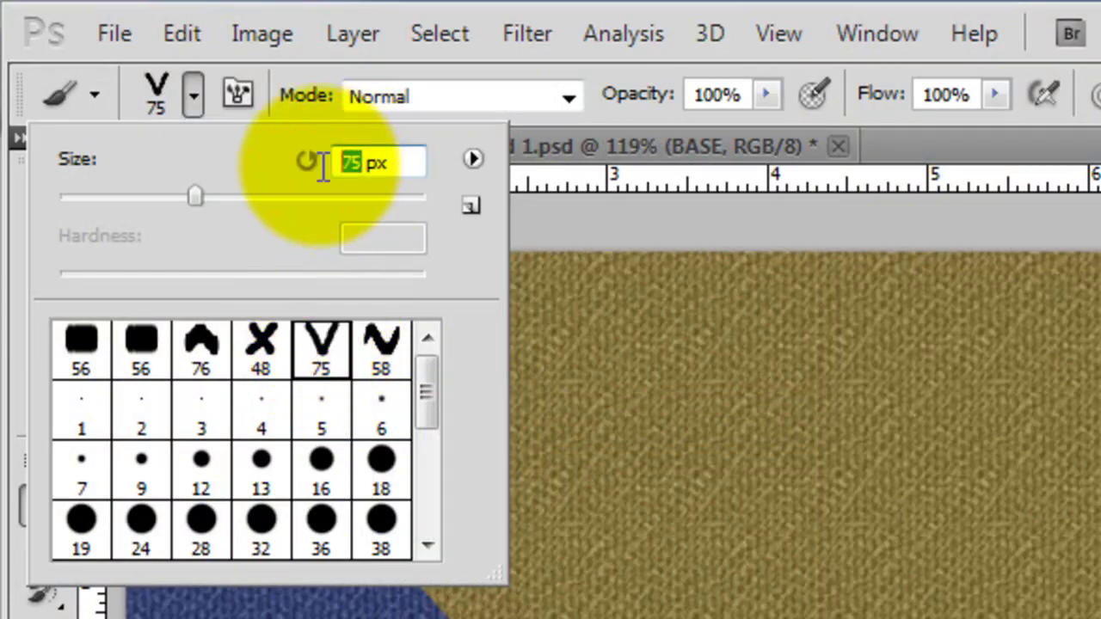
type("11")
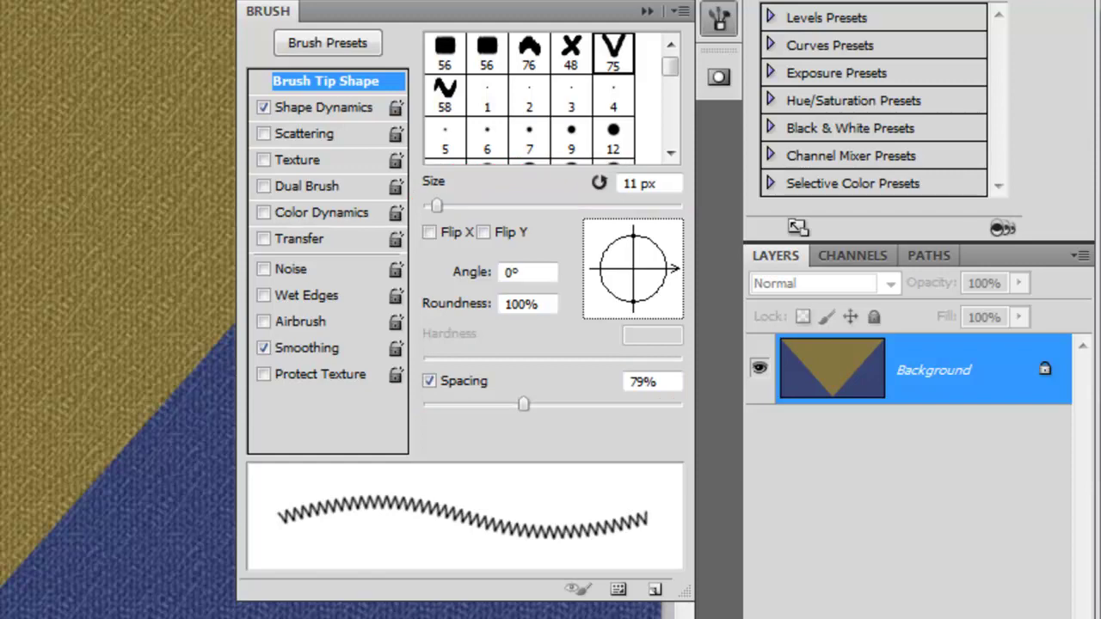
Set Shape Dynamics Angle Jitter control to Direction, keeping 79% spacing
left_click(325, 107)
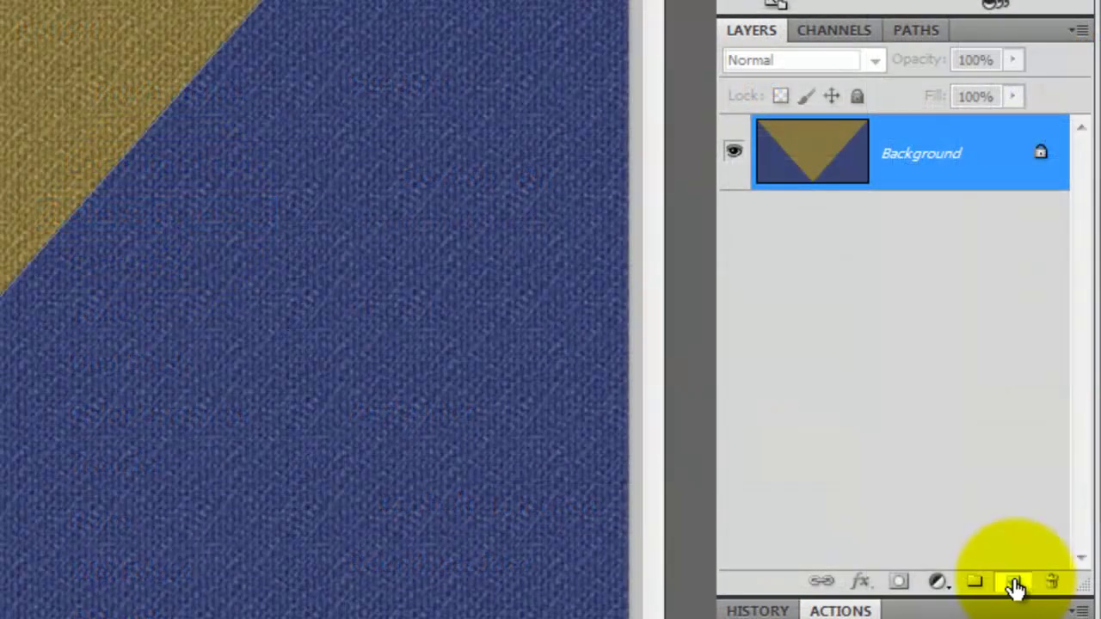
Add a new empty layer and choose Stroke Path for the V work path with Brush
left_click(1013, 583)
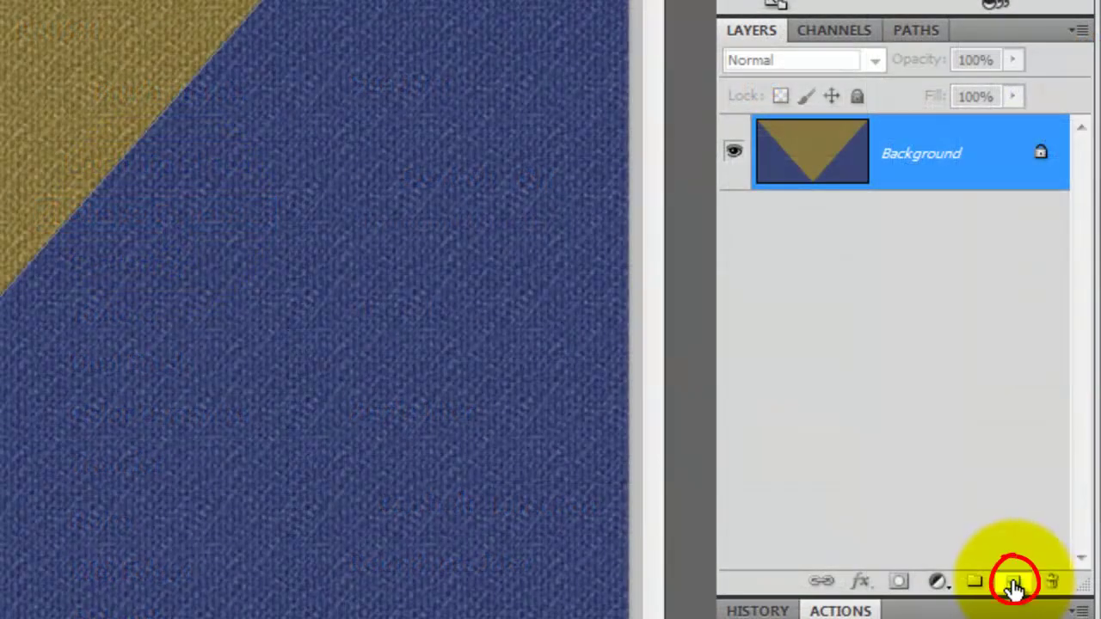
left_click(917, 30)
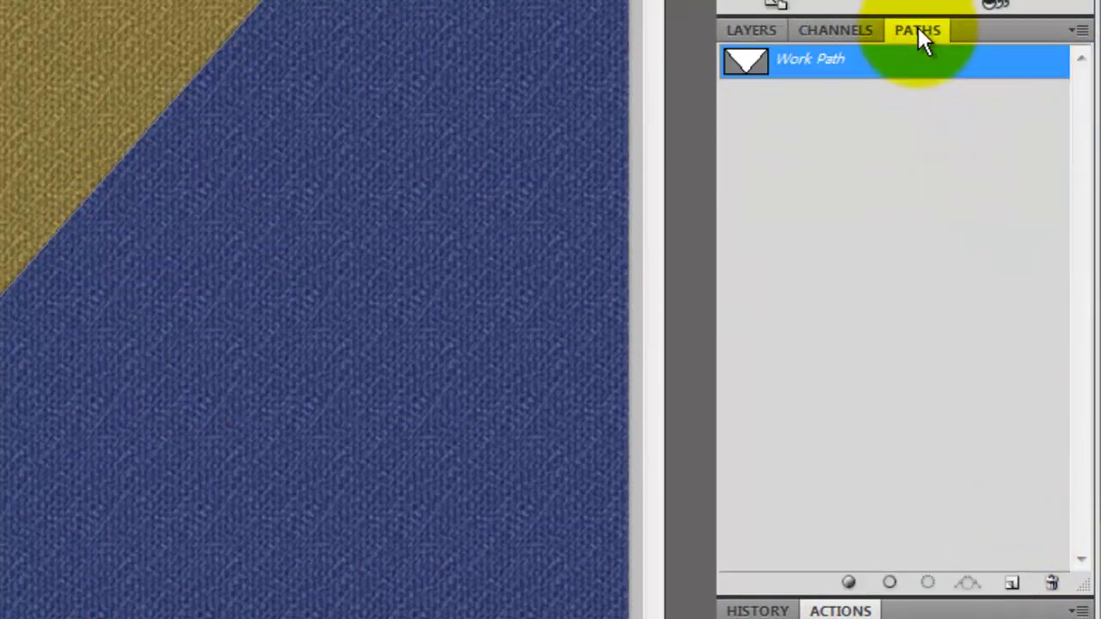
left_click(1078, 37)
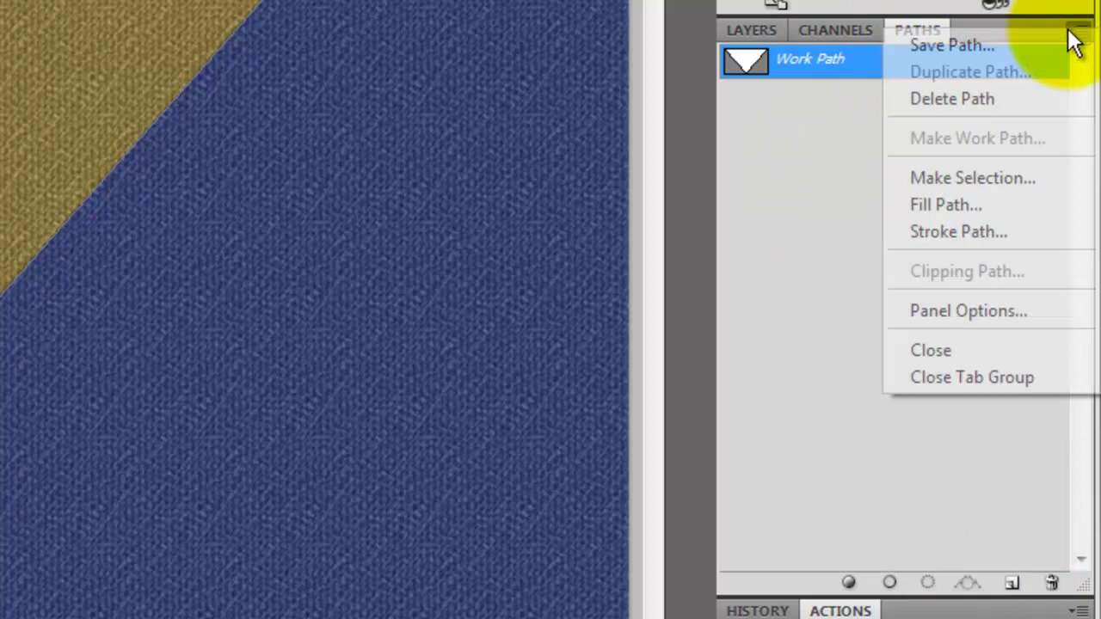
left_click(984, 233)
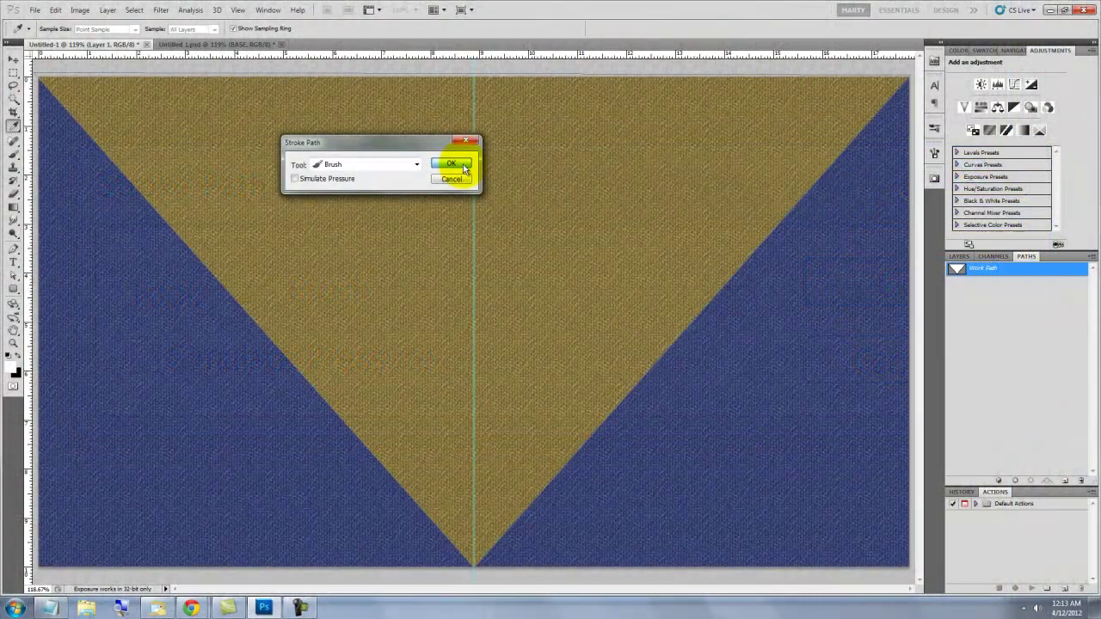
Stroke the path with the stitch brush and add a Drop Shadow with Distance 0, Size 0
left_click(950, 292)
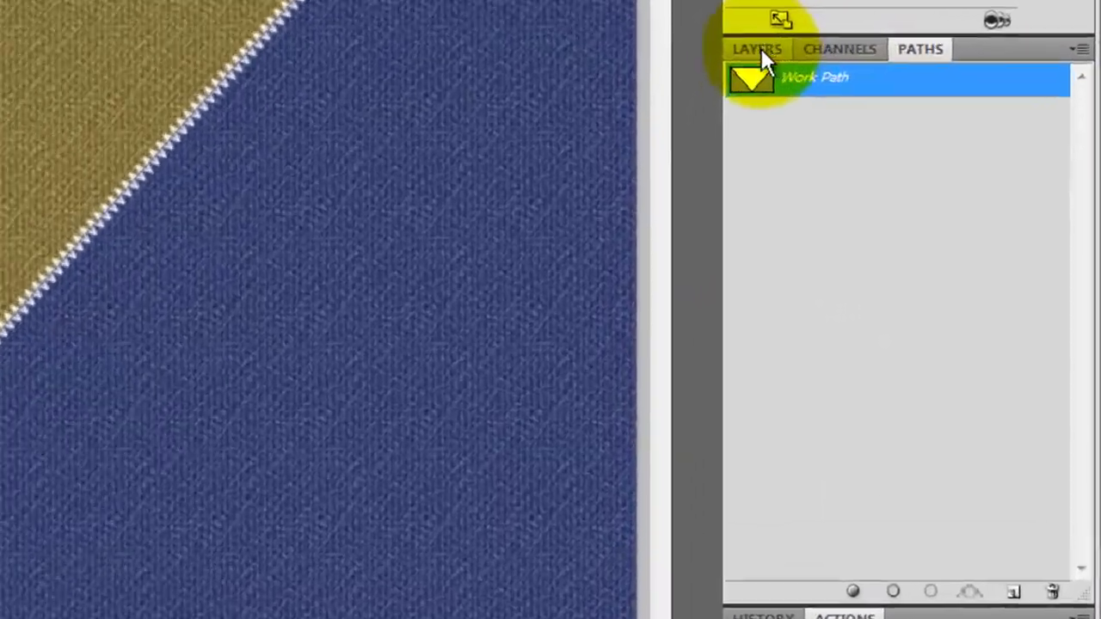
left_click(758, 49)
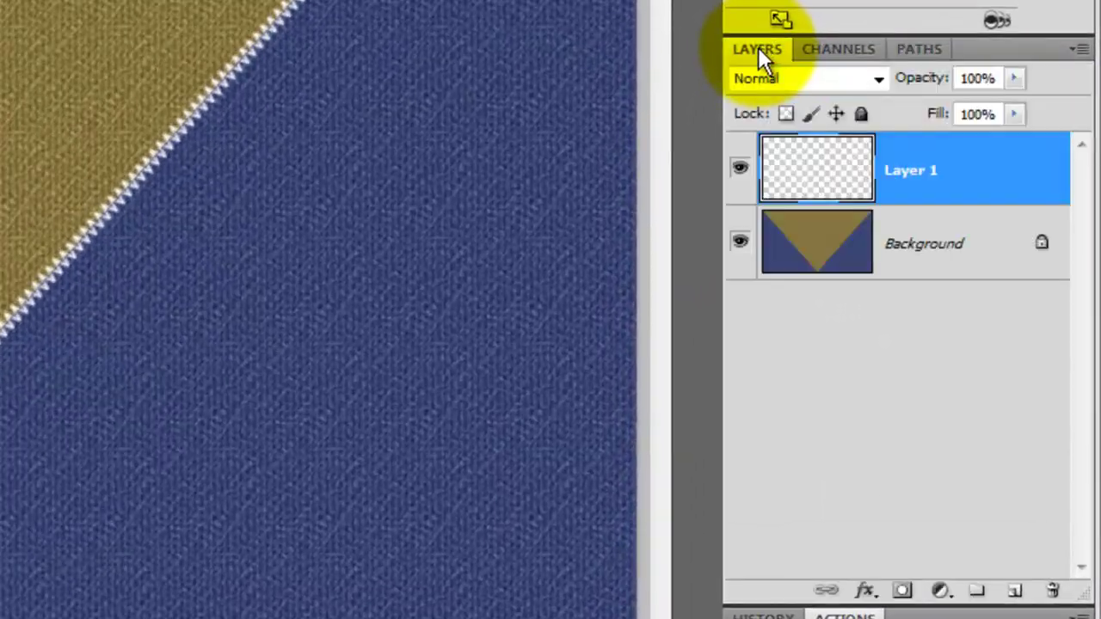
left_click(863, 590)
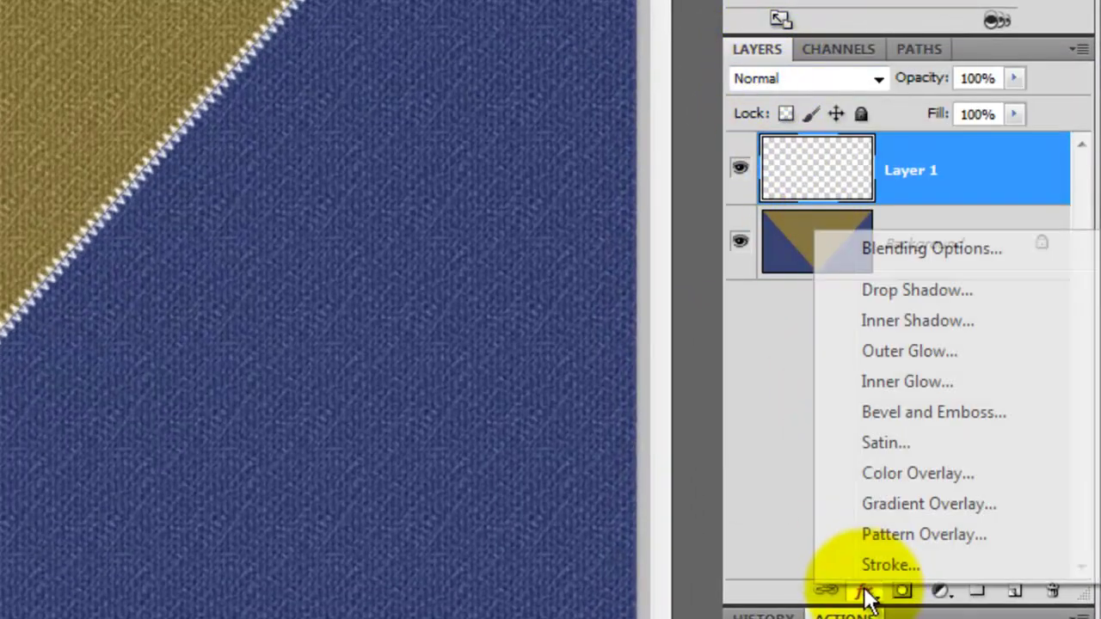
left_click(902, 290)
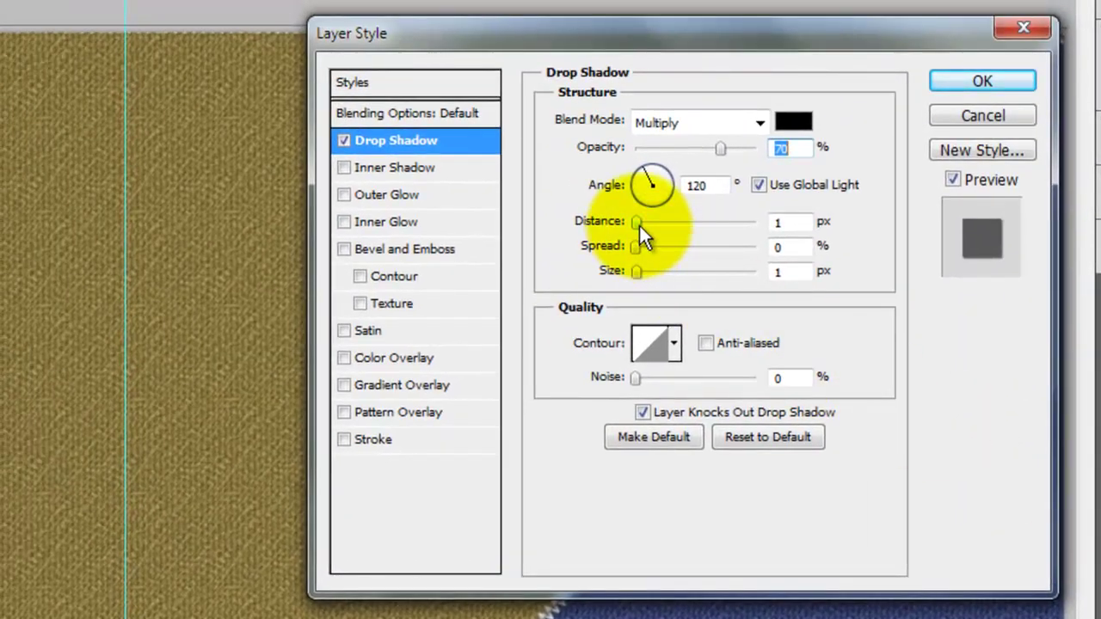
left_click_drag(639, 224, 636, 233)
left_click_drag(640, 275, 625, 280)
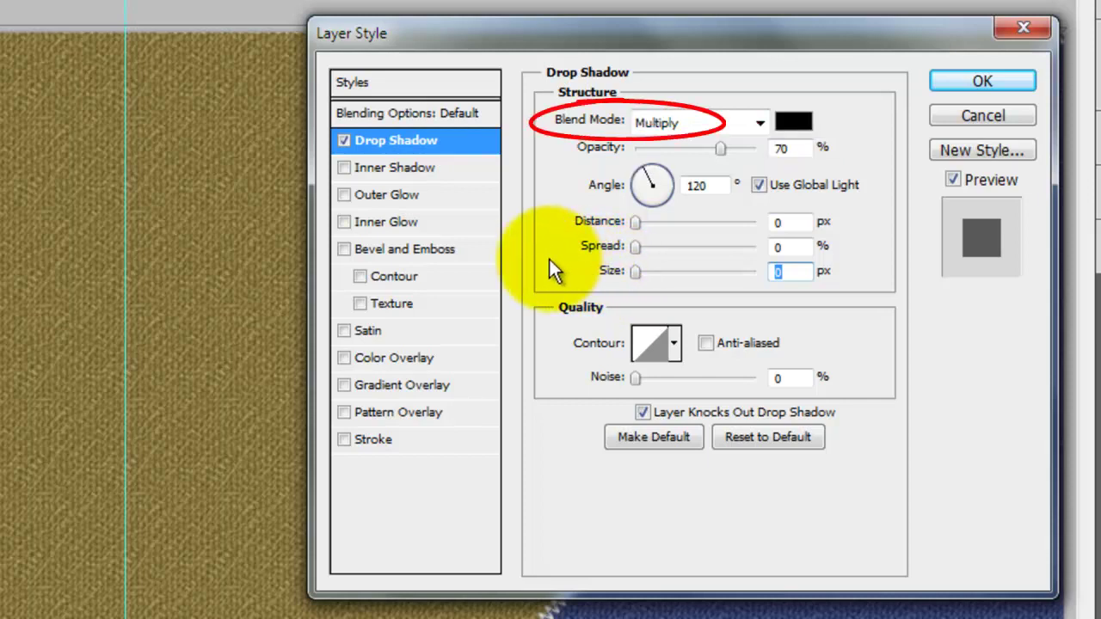
Add Bevel and Emboss with Size 0 and Contour on, and name the layer STITCHES
left_click(430, 248)
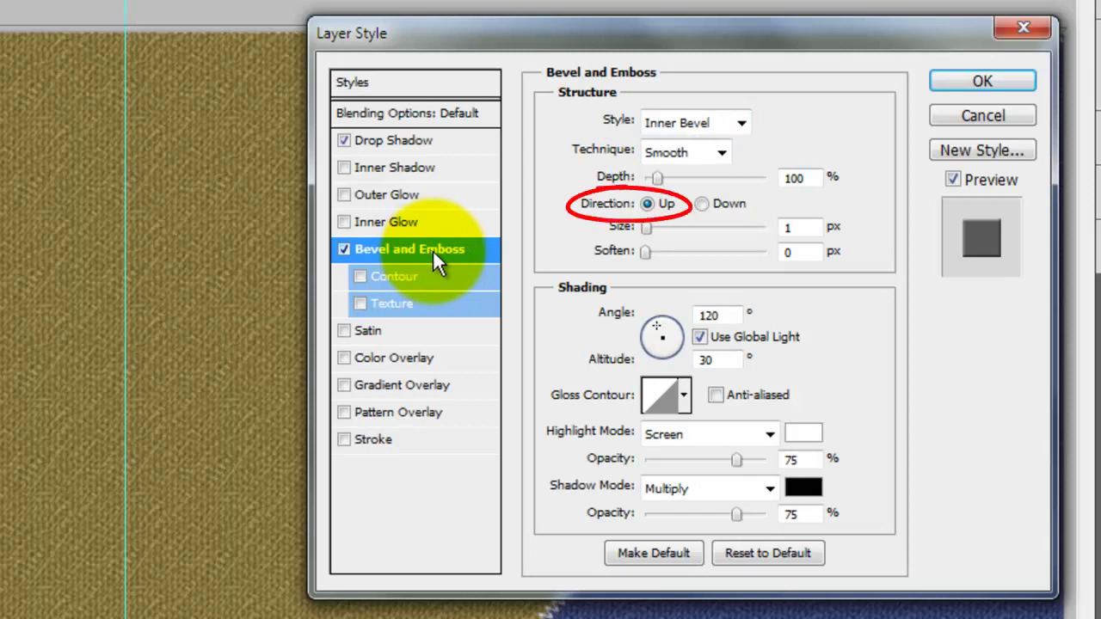
left_click_drag(654, 227, 641, 230)
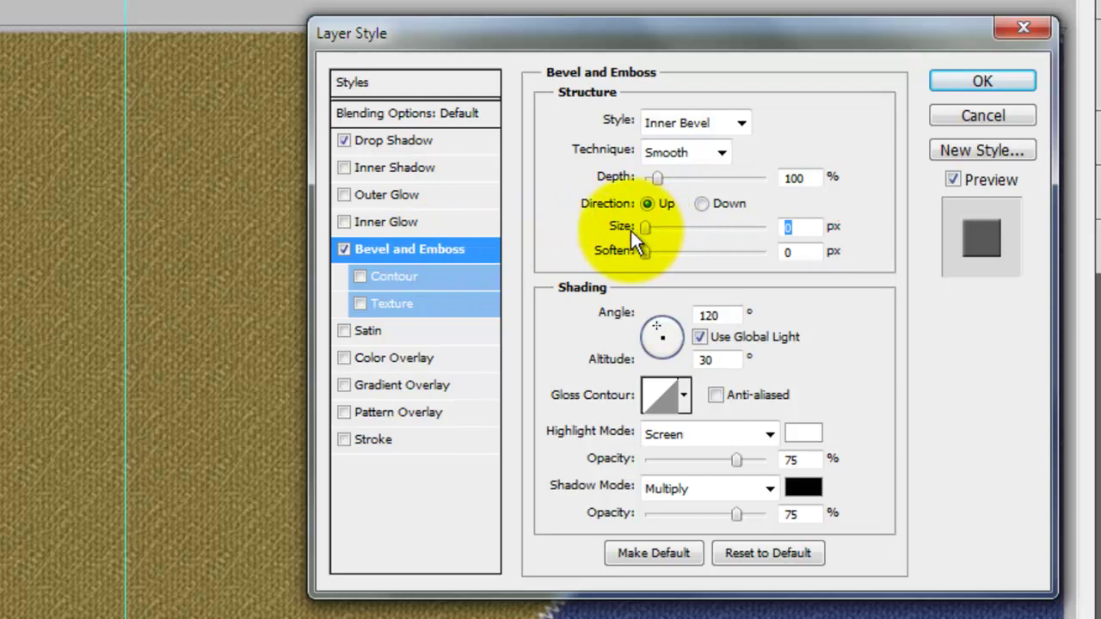
left_click(360, 275)
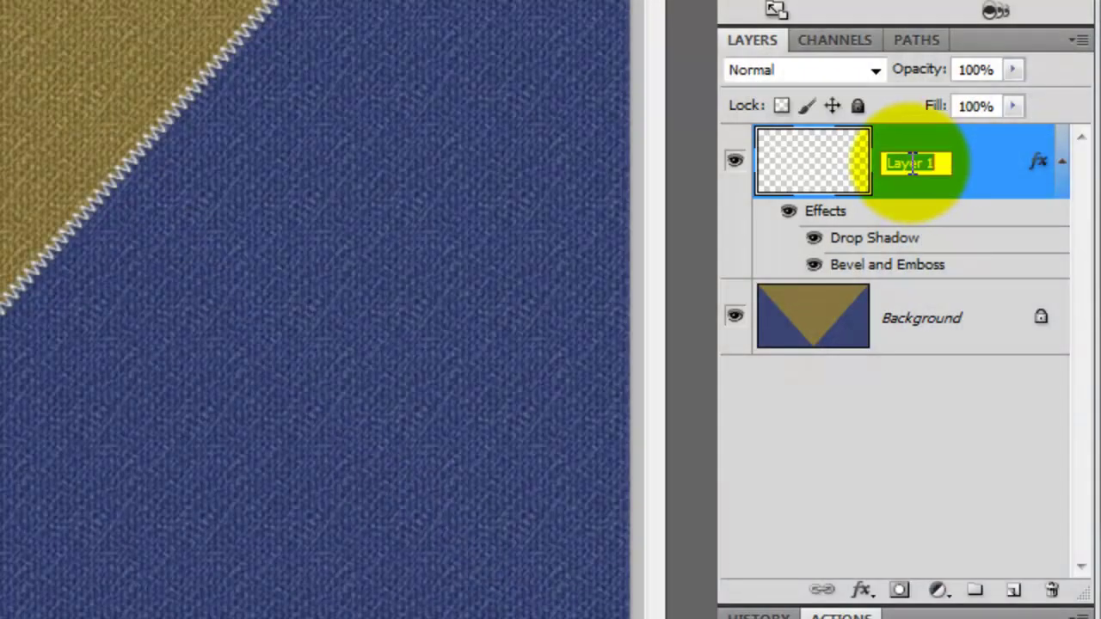
type("STITCHES")
key("Return")
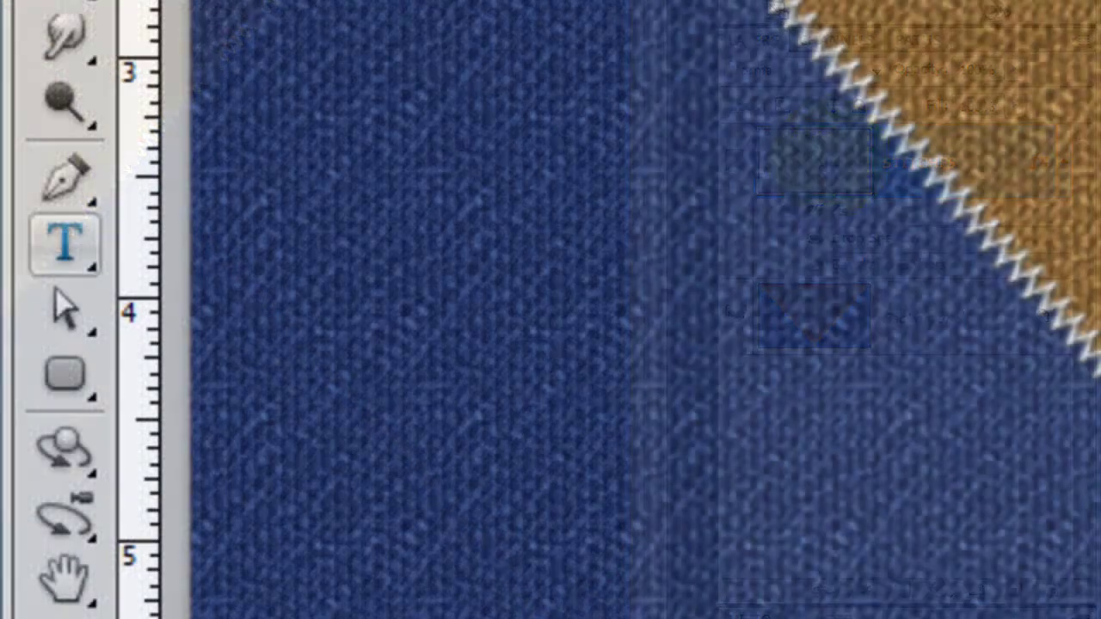
Prepare the Horizontal Type tool with black, centred Sports World 204 pt text
left_click(67, 251)
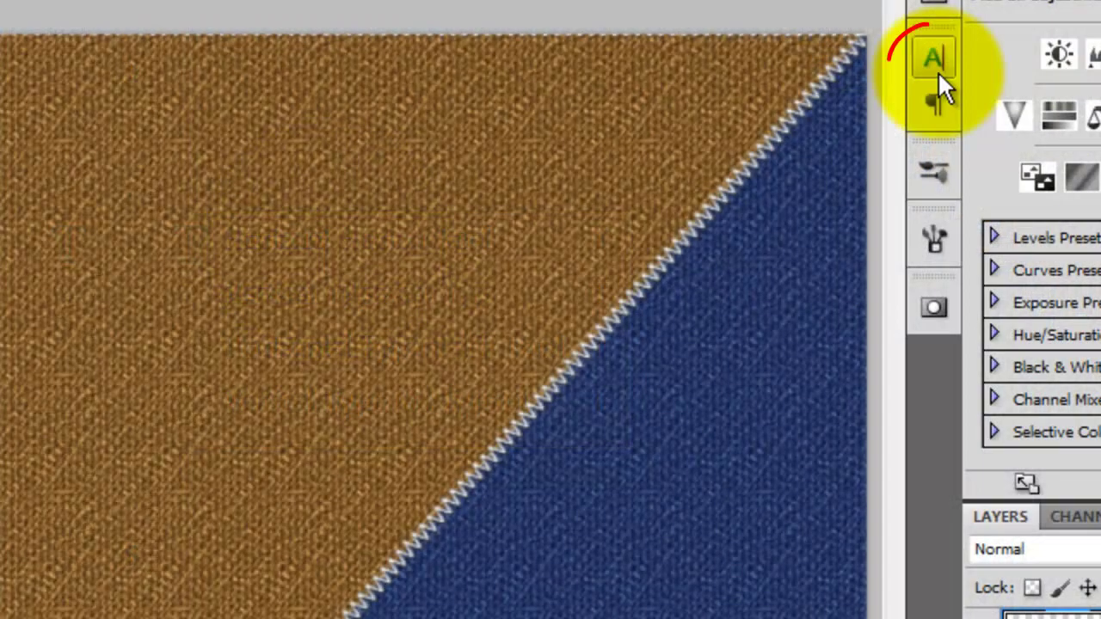
left_click(939, 74)
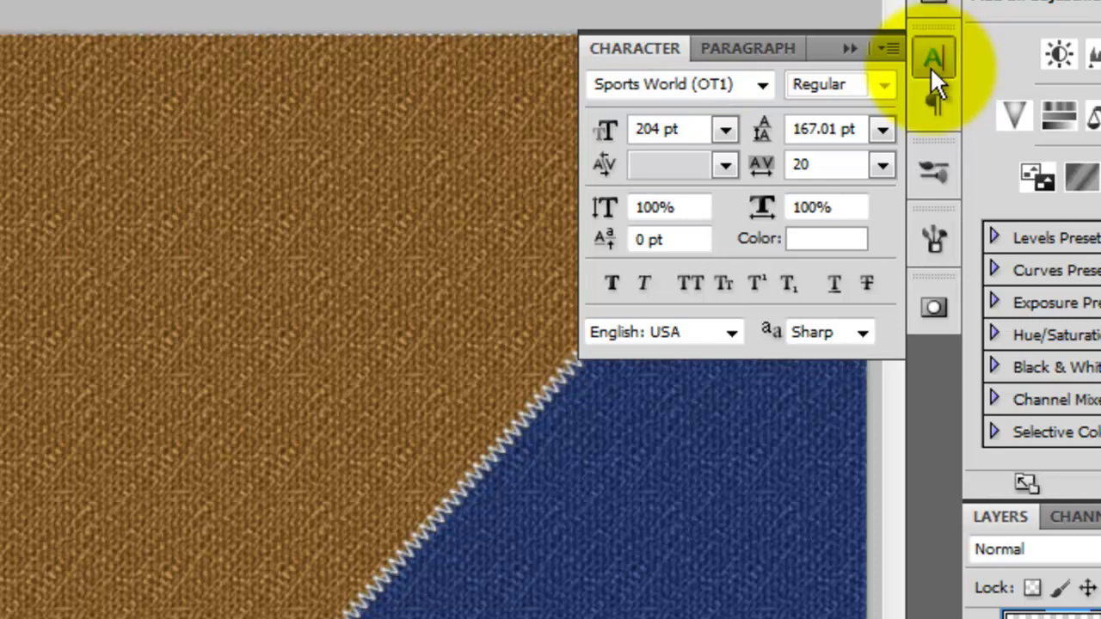
left_click(828, 250)
left_click_drag(241, 464, 183, 513)
left_click(880, 110)
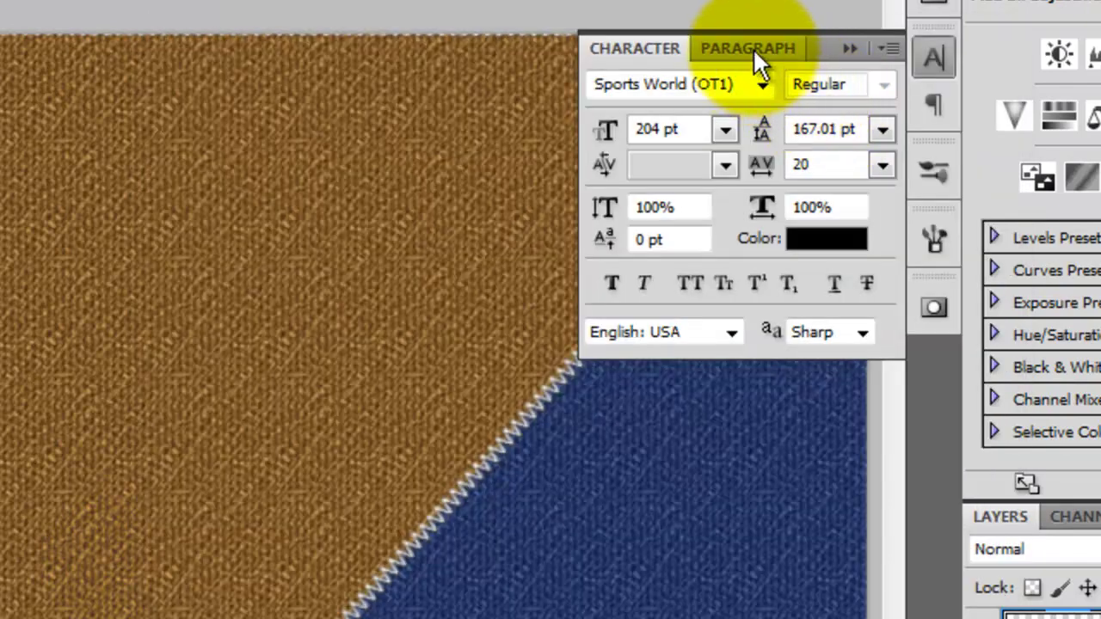
left_click(760, 48)
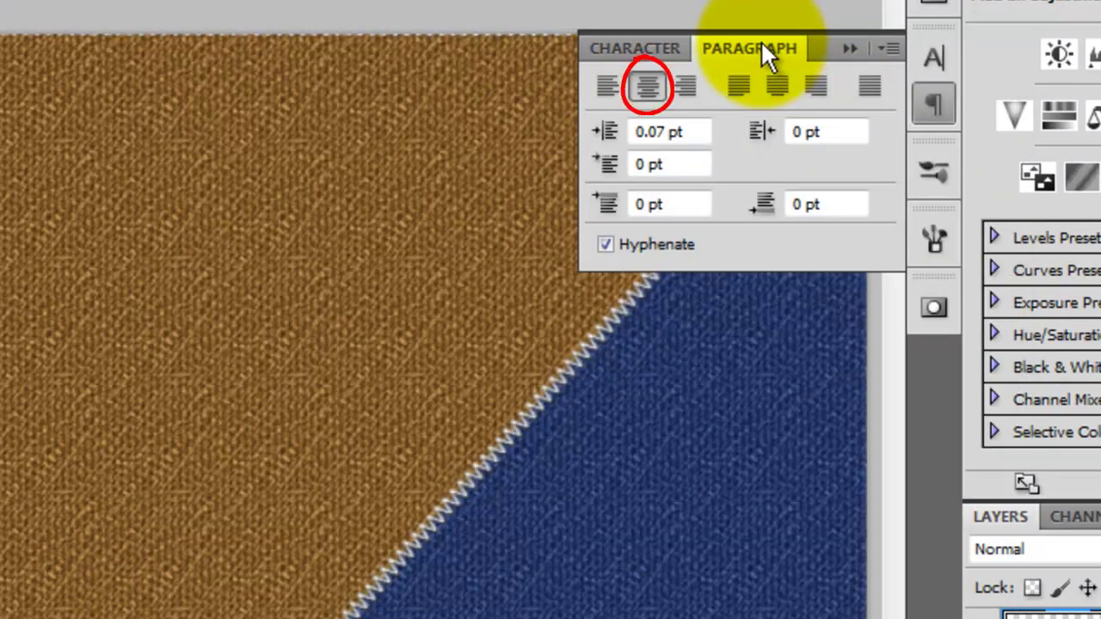
left_click(641, 44)
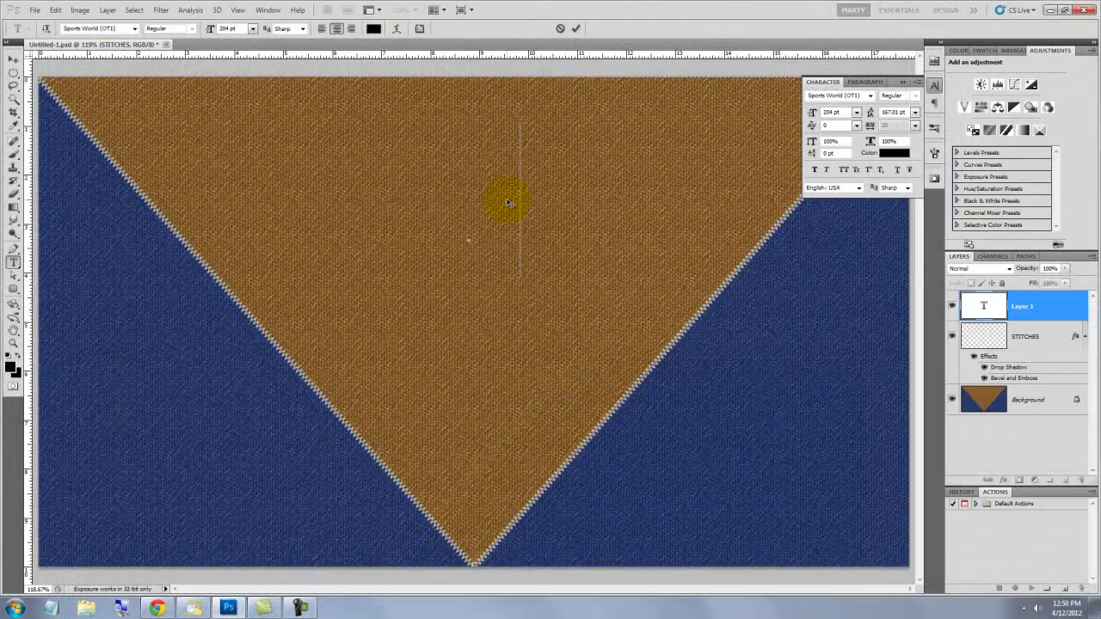
Type the heading so it reads YOUR FAVORITE TEAM, with TEAM on the third line
type("YOUR FAVORITE")
key("Return")
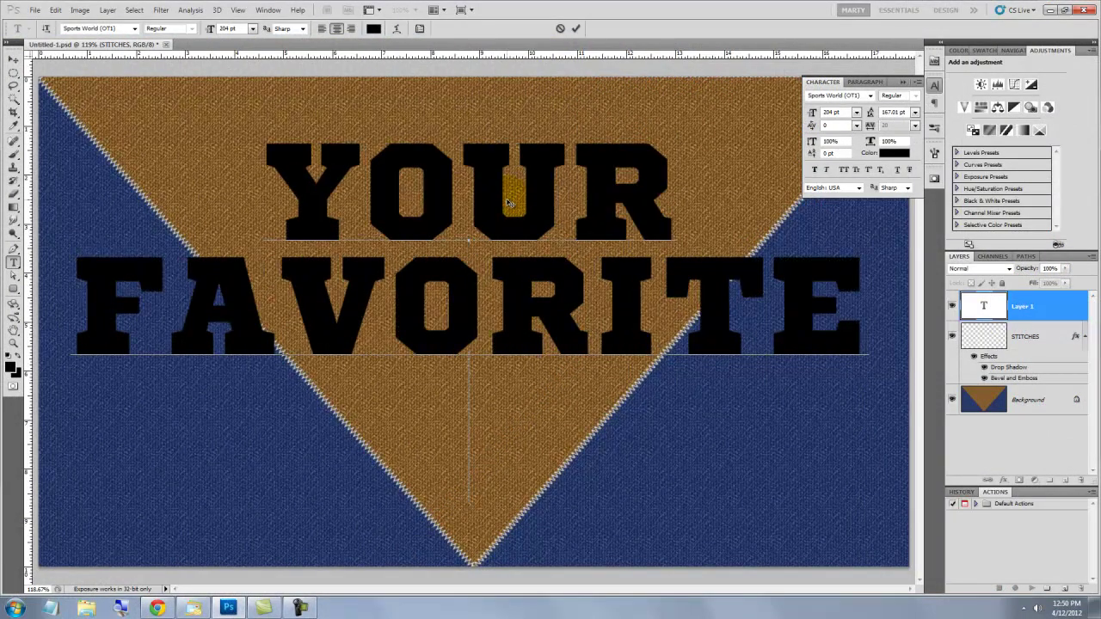
type("TEAM")
Resize the whole heading to 174 pt with 152.01 pt leading and commit it
left_click_drag(689, 406, 141, 89)
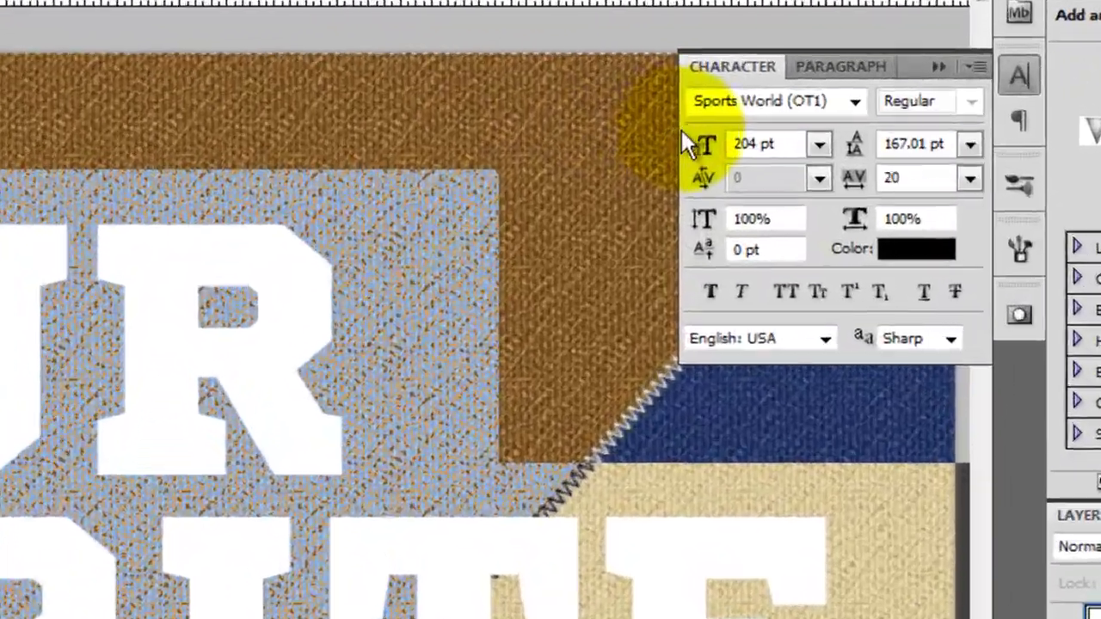
left_click_drag(683, 130, 739, 147)
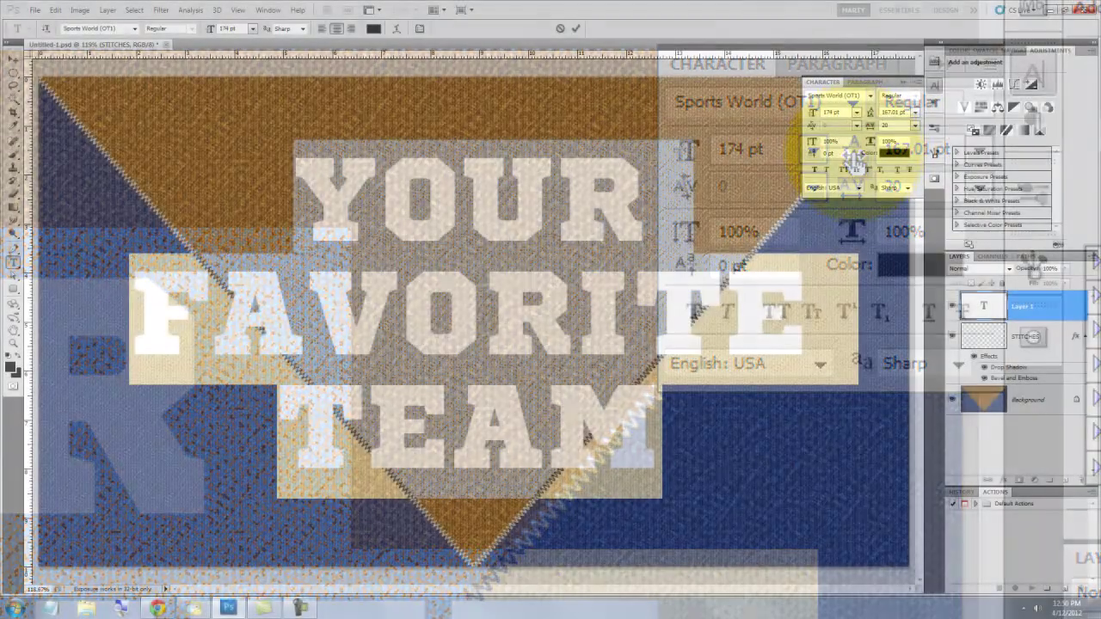
left_click_drag(856, 157, 789, 148)
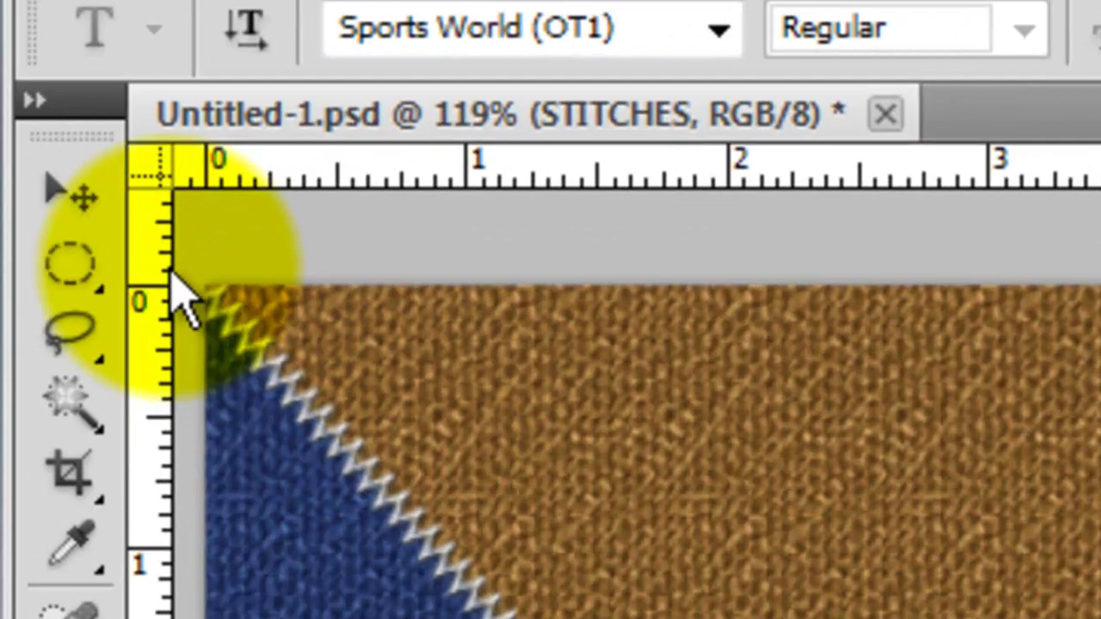
left_click(14, 59)
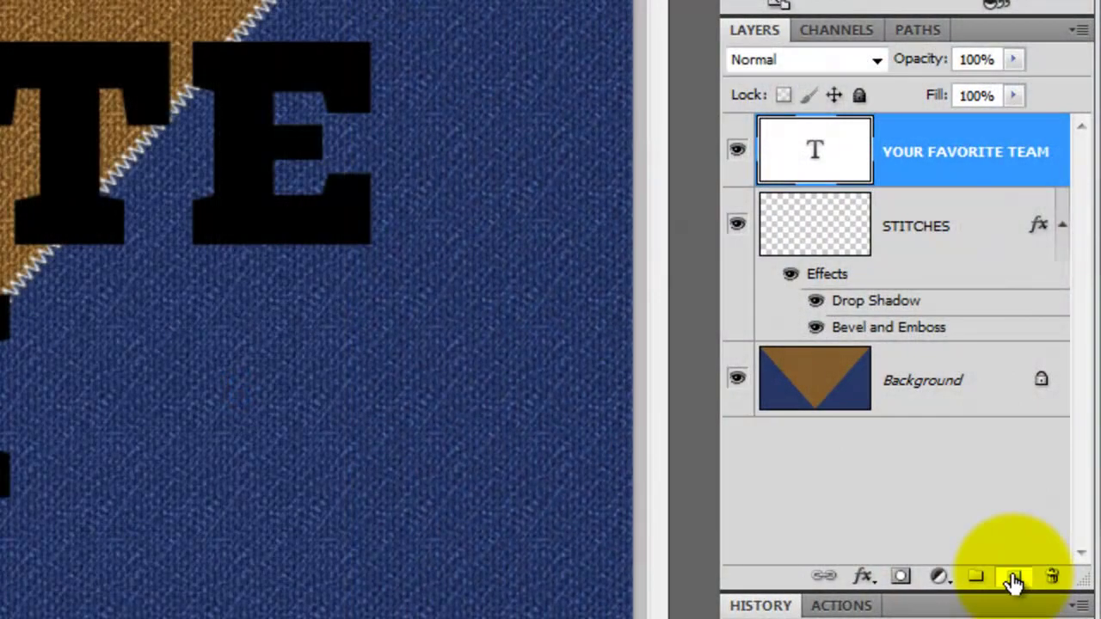
Add a new layer and turn the letter shapes into a 0.5 px work path, ready for stroking
left_click(1013, 578)
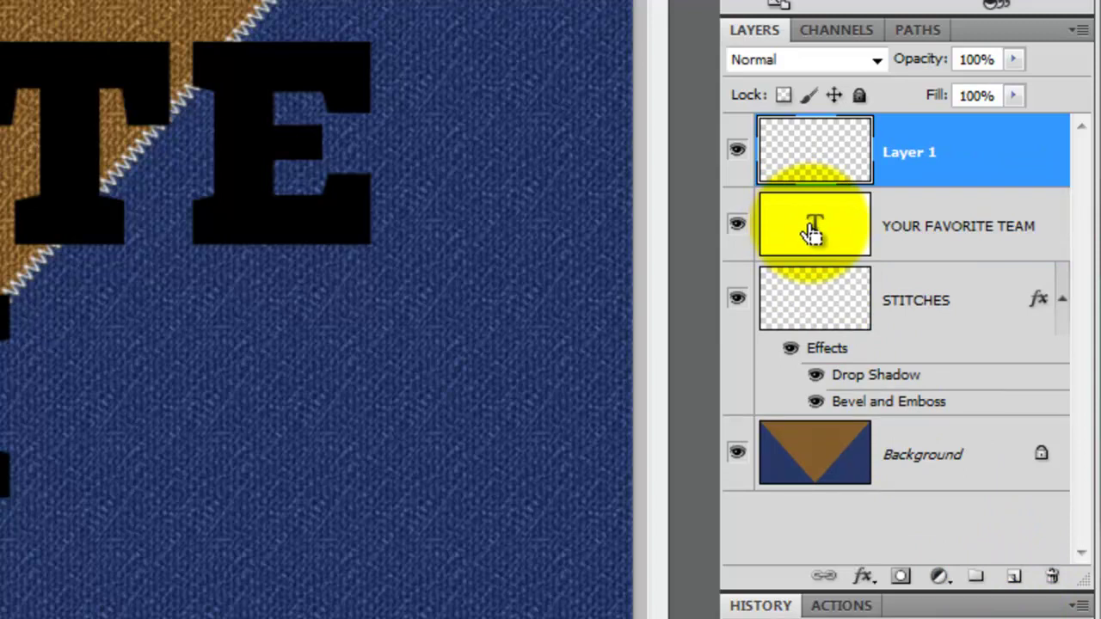
left_click(813, 230, "ctrl")
left_click(920, 29)
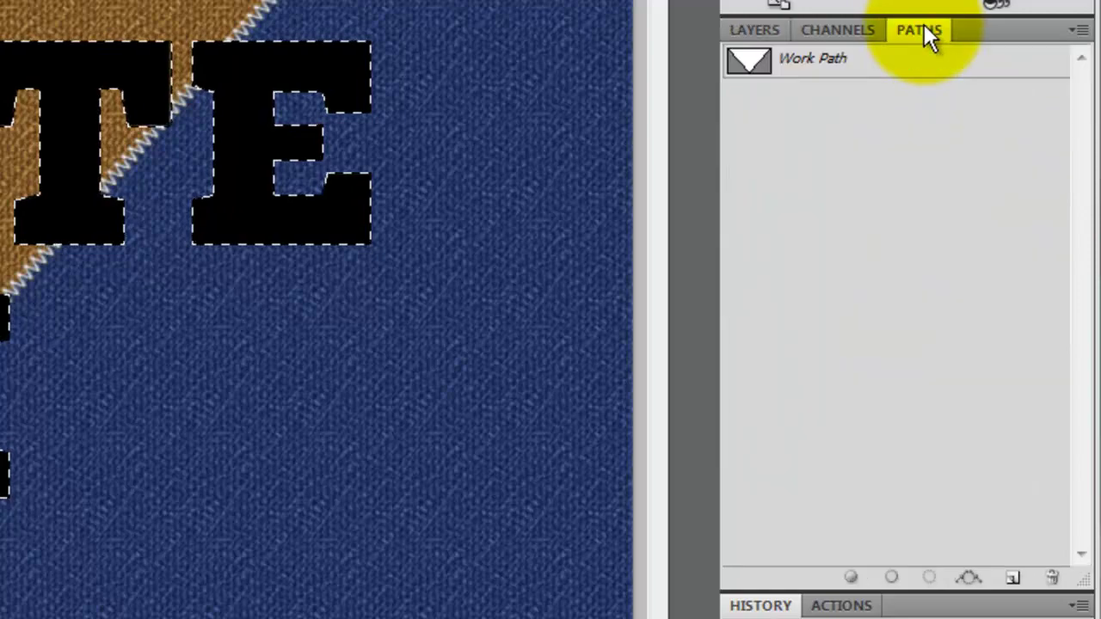
left_click(1077, 31)
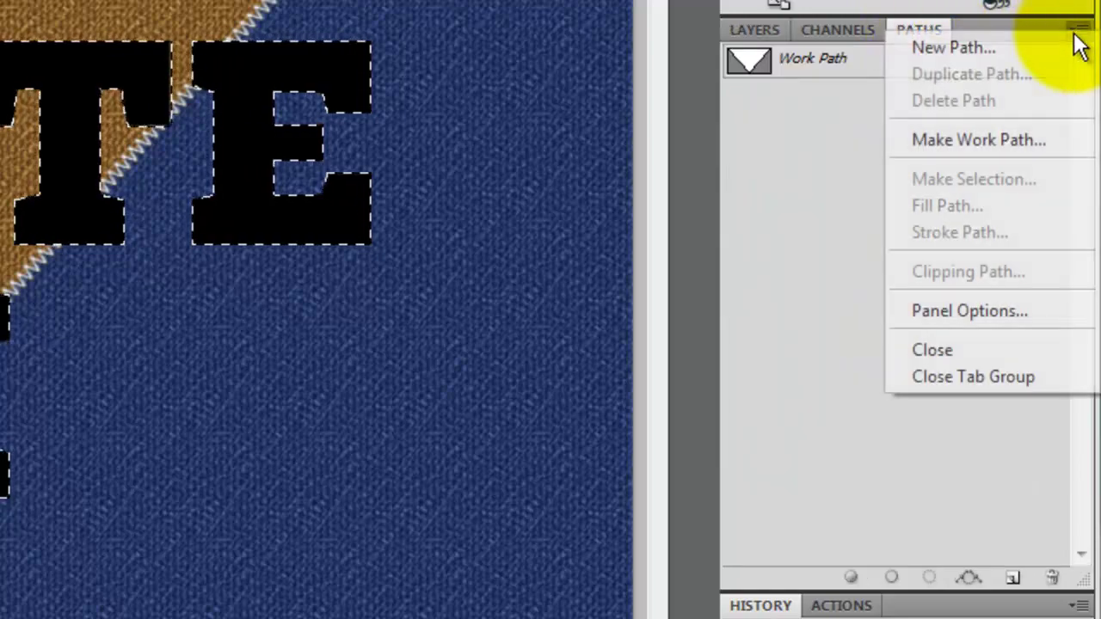
left_click(1010, 138)
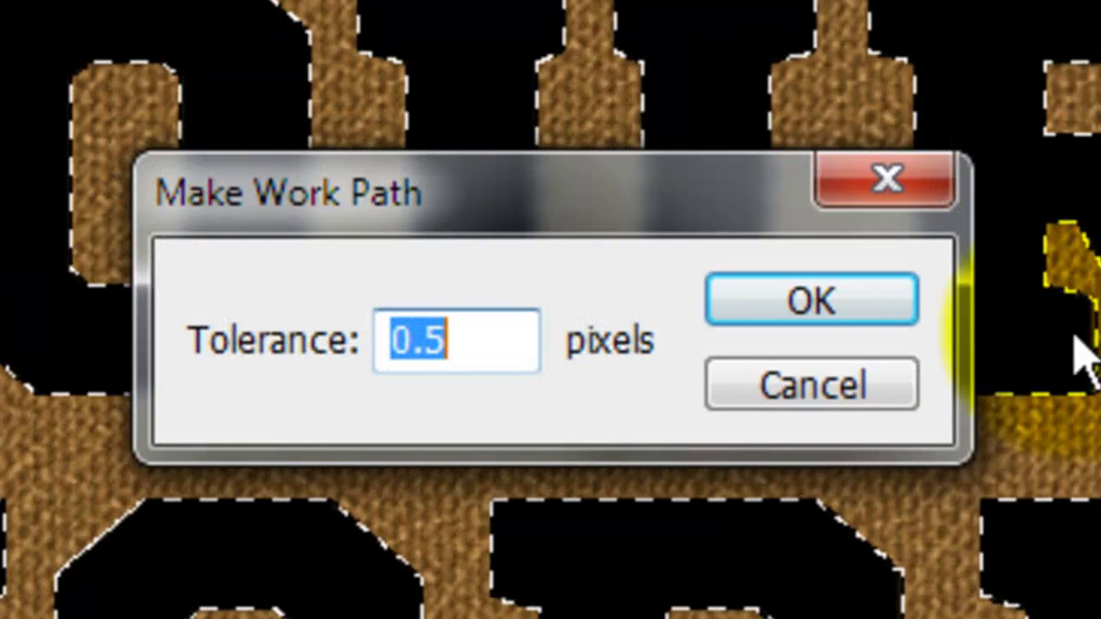
left_click(872, 301)
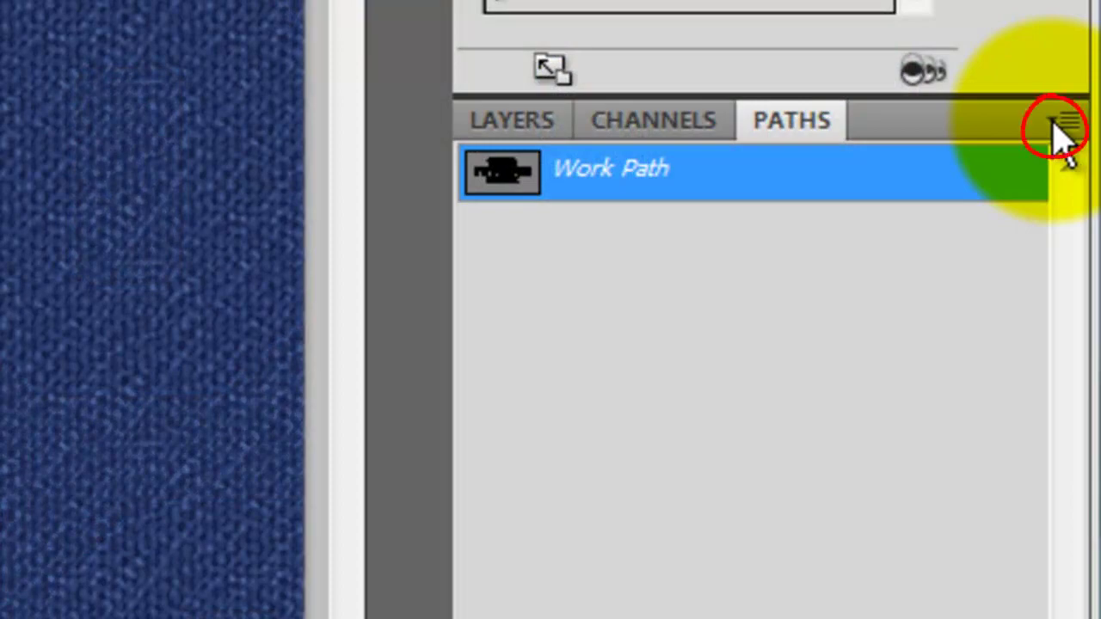
left_click(1064, 129)
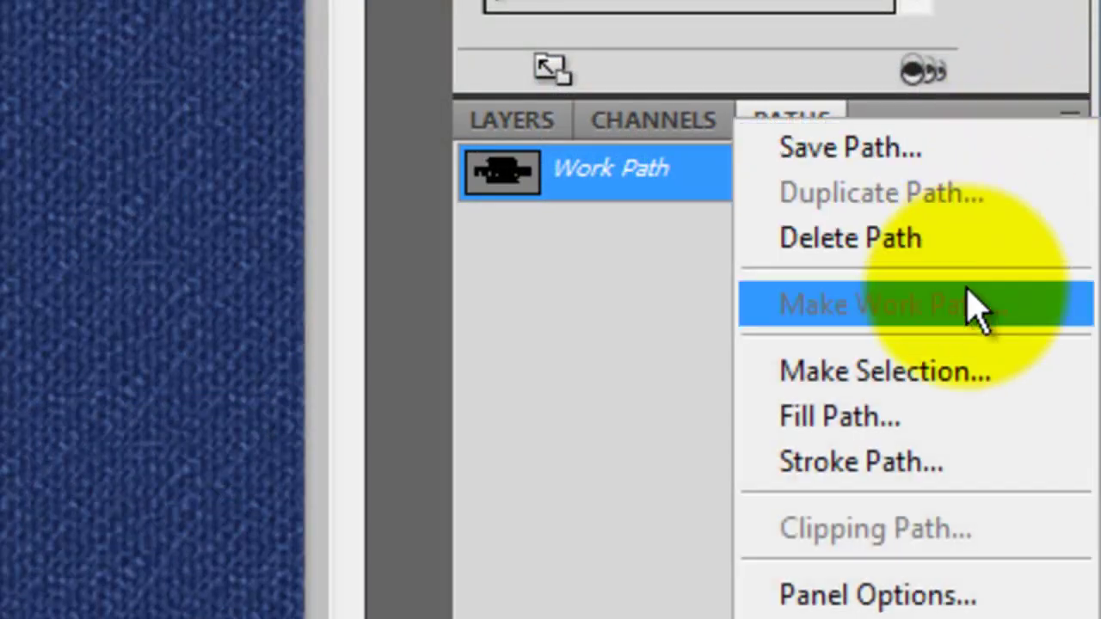
left_click(891, 482)
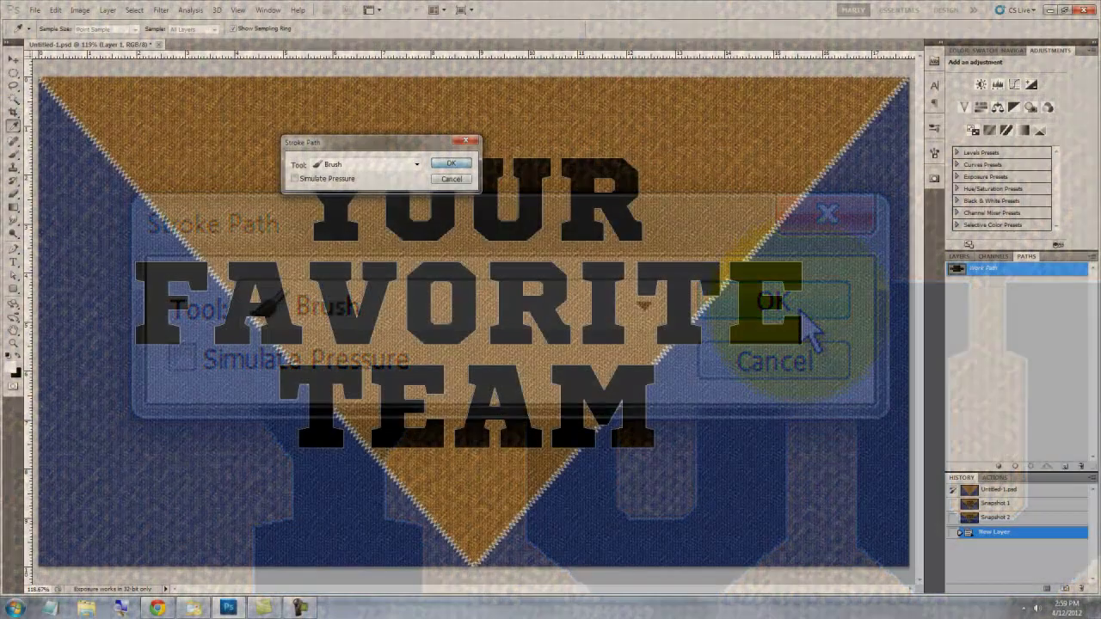
Stroke the letter path with the stitch brush and copy the STITCHES effects onto the new layer
left_click(809, 325)
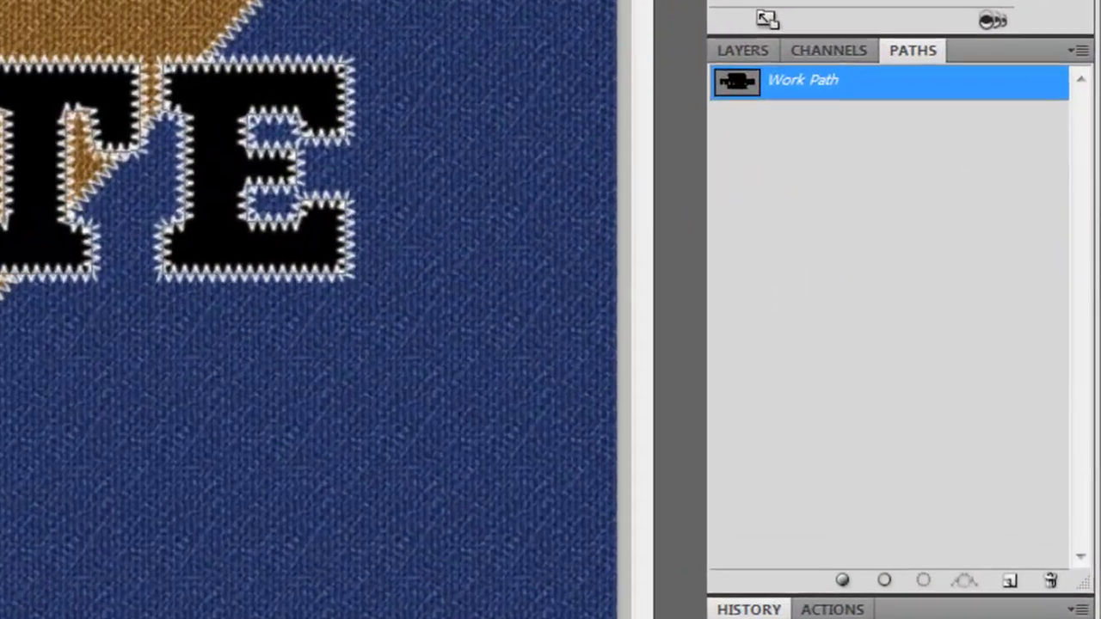
left_click(959, 256)
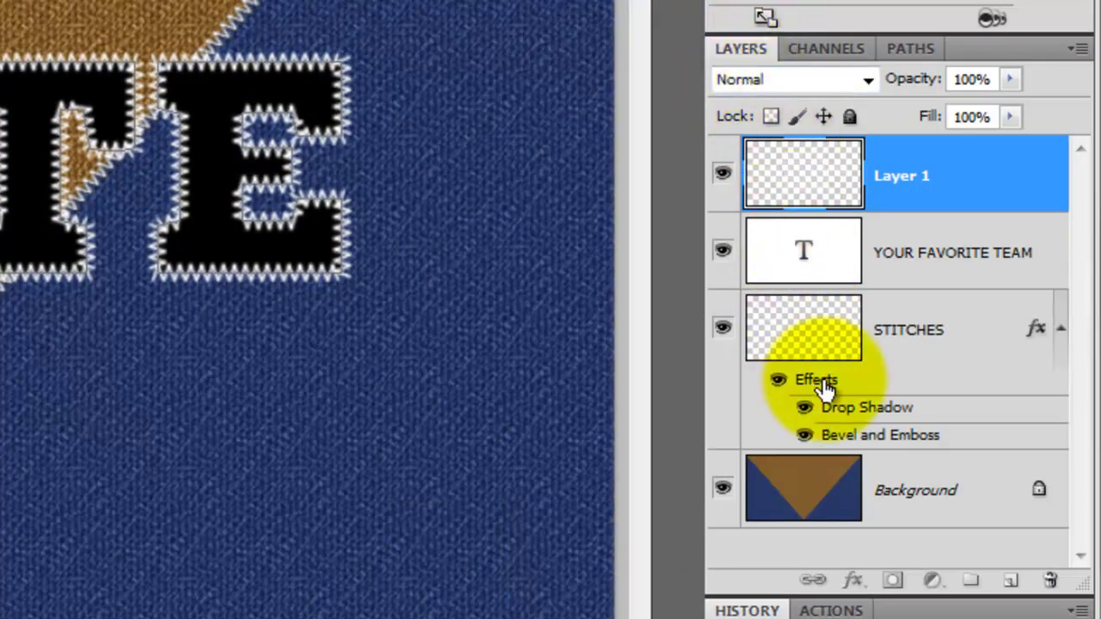
left_click_drag(824, 387, 804, 178)
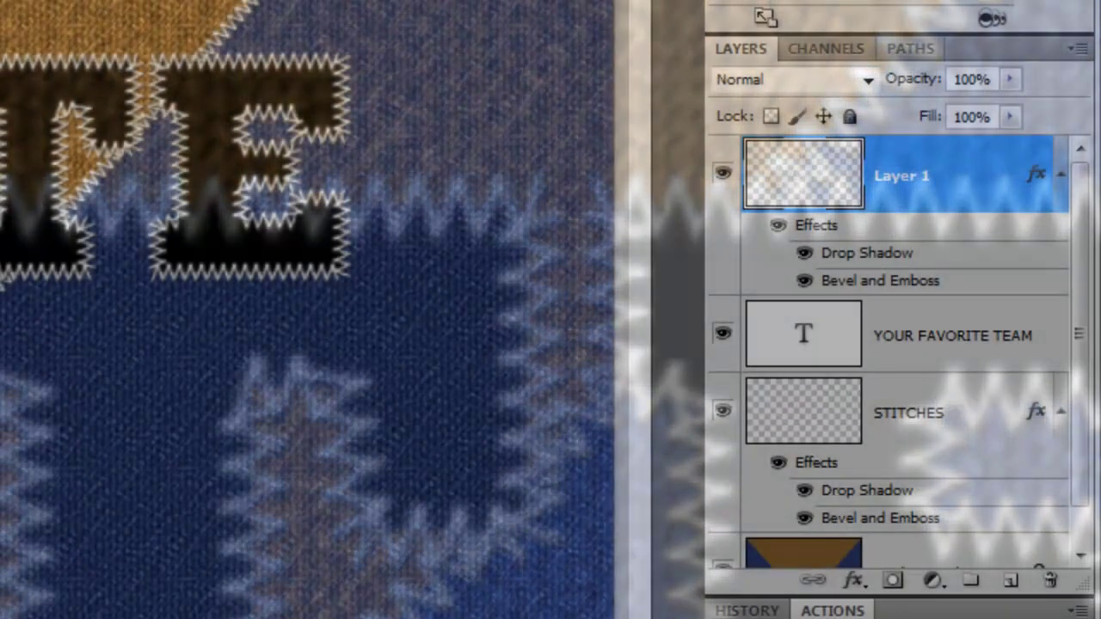
Rename the stitch layer to TEXT STITCHES and select the heading text layer
double_click(896, 174)
type("TEXT STITCHES")
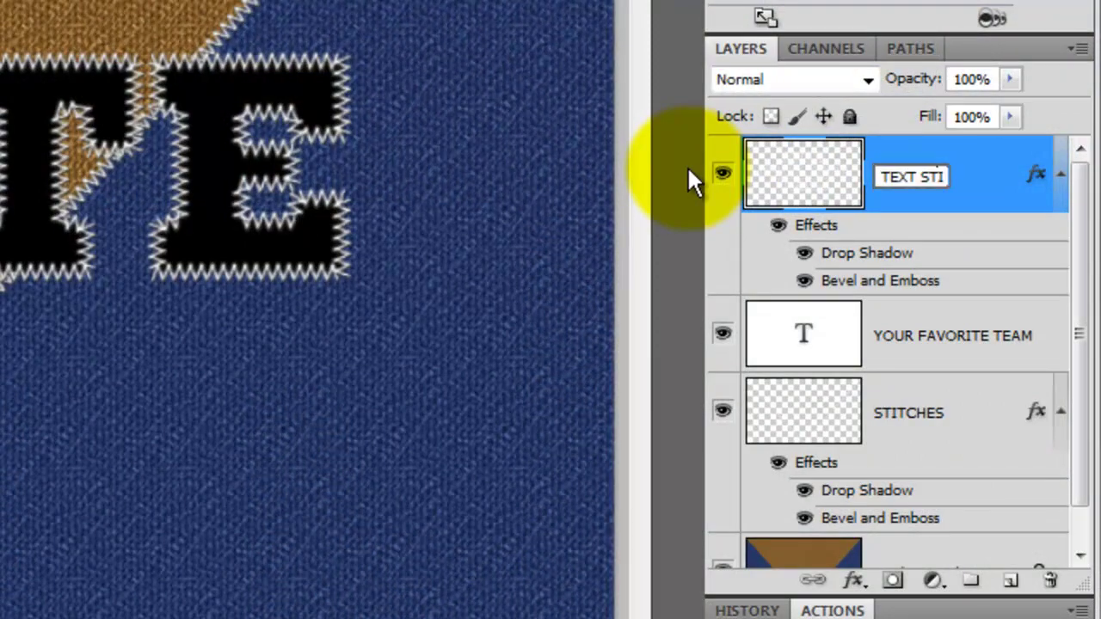
key("Return")
left_click(776, 344)
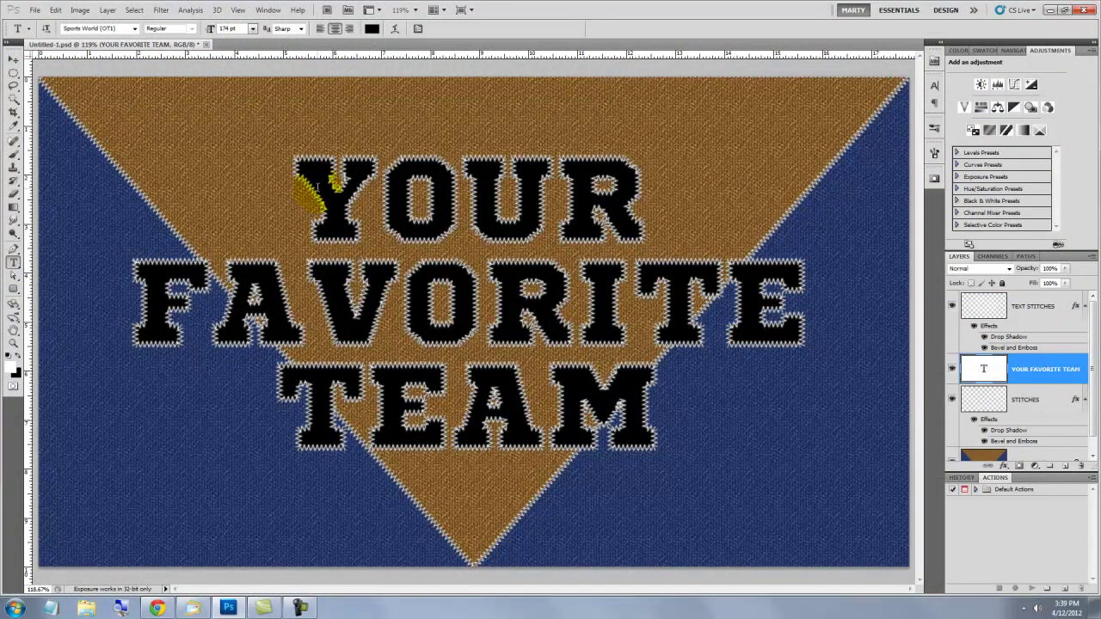
Color the YOUR FAVORITE lines dark red (#a50000)
left_click_drag(317, 187, 834, 312)
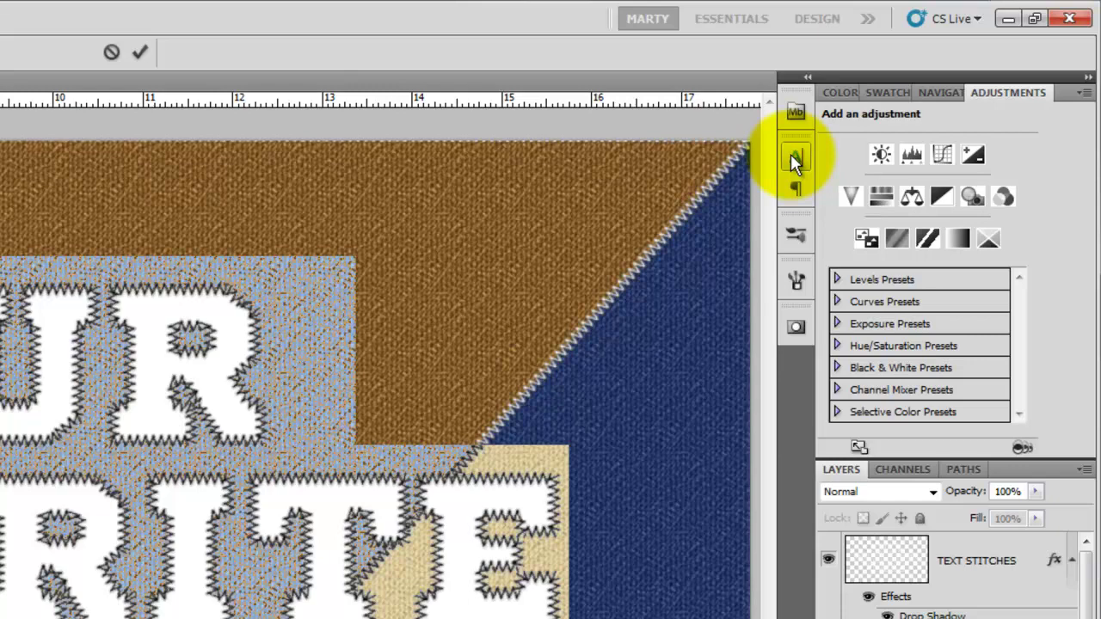
left_click(793, 159)
left_click(731, 271)
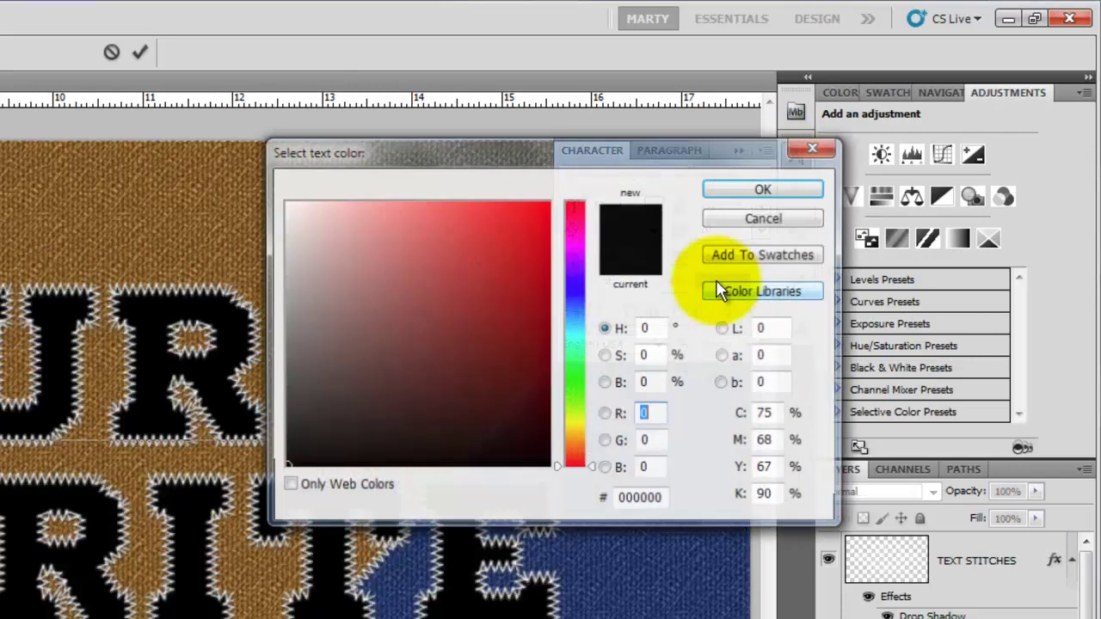
double_click(641, 497)
type("00a500")
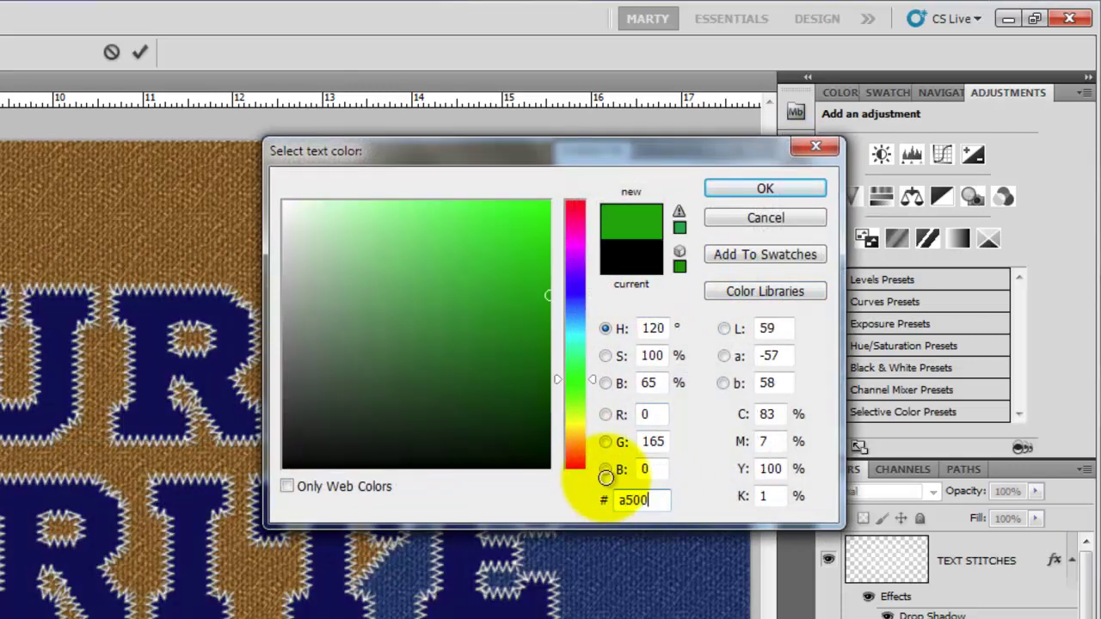
type("00")
left_click(761, 188)
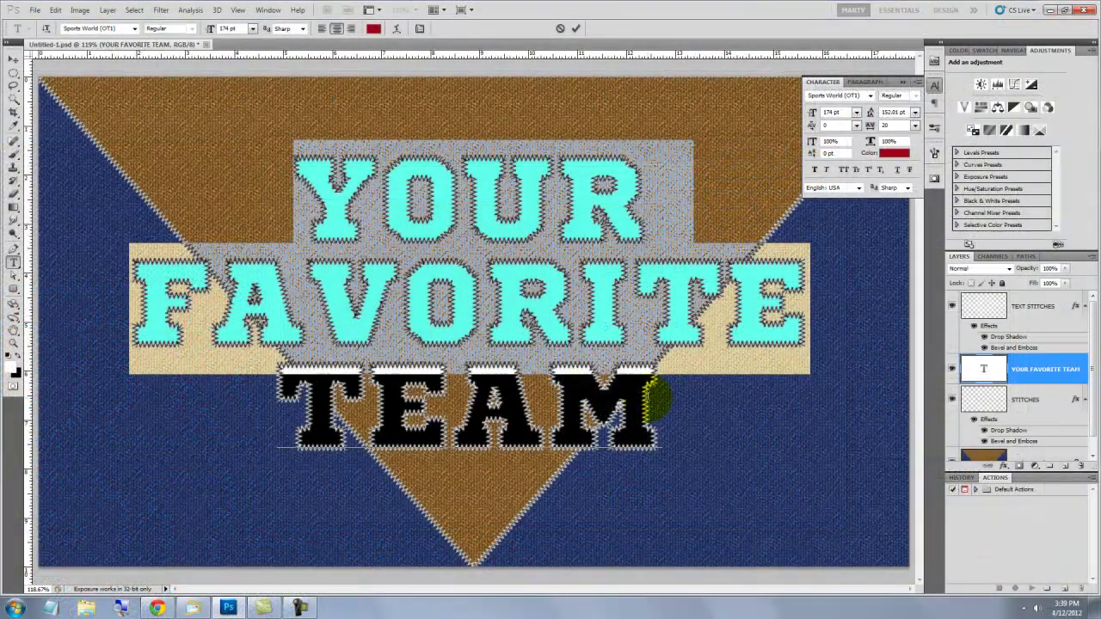
Color the word TEAM teal (#02706c)
left_click_drag(653, 393, 246, 375)
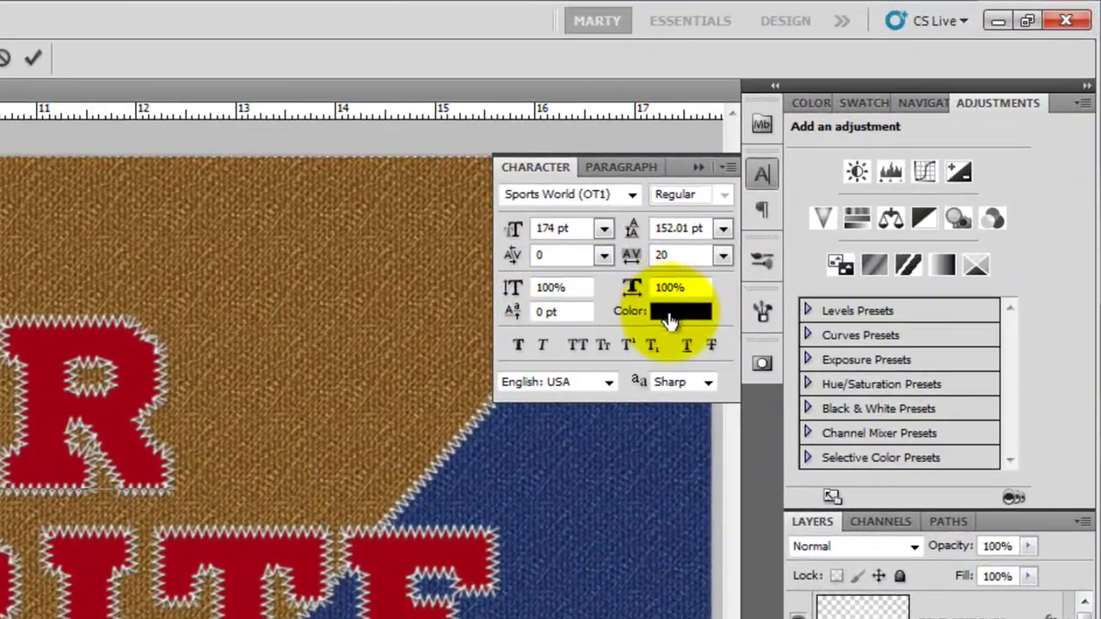
left_click(670, 320)
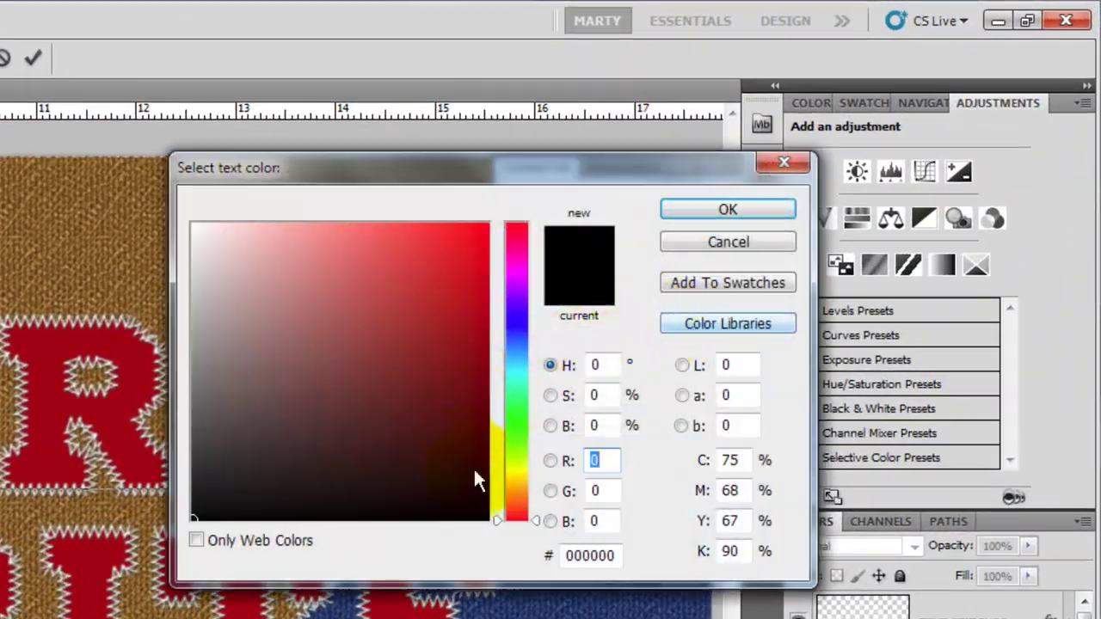
key("Tab")
type("02706c")
left_click(705, 210)
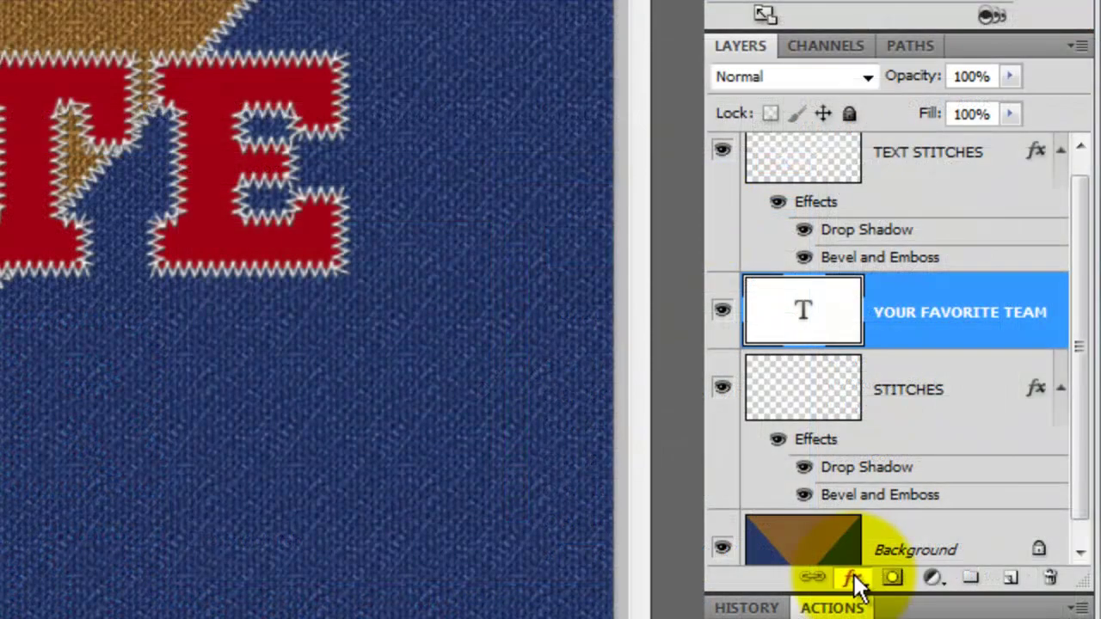
Add a 10 px Bevel and Emboss with Contour and Texture enabled, choosing a texture pattern
left_click(853, 578)
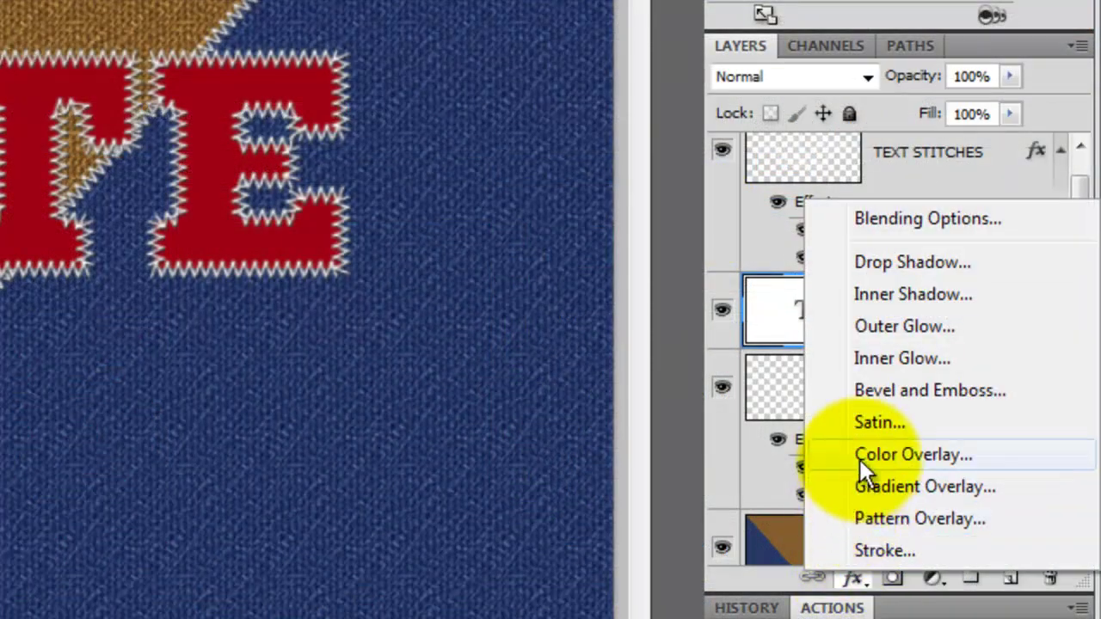
left_click(880, 390)
left_click(815, 235)
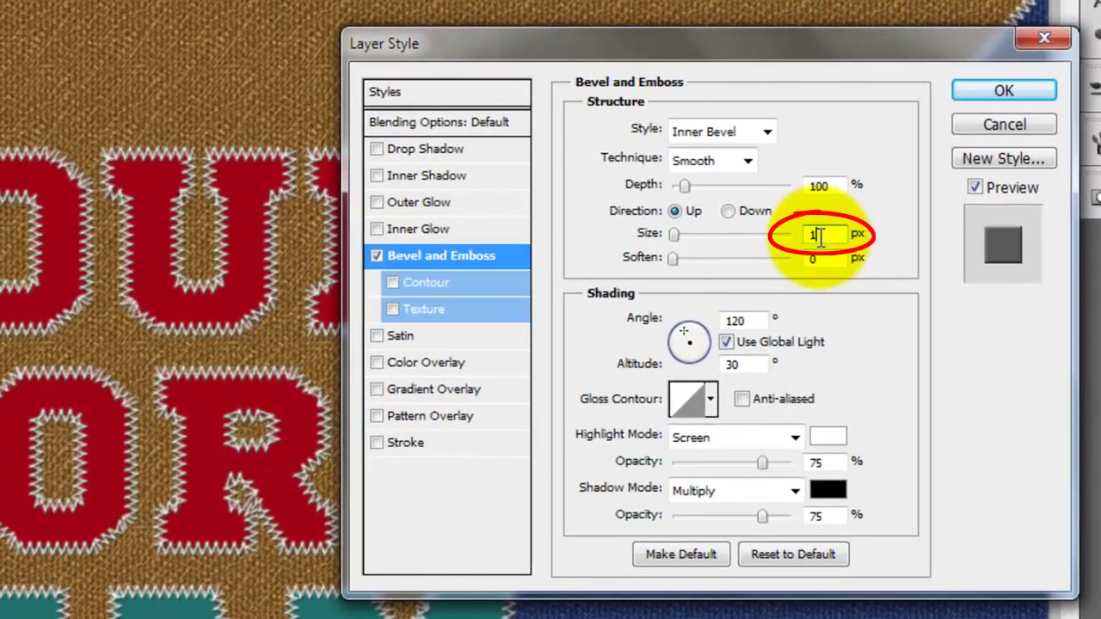
left_click(420, 282)
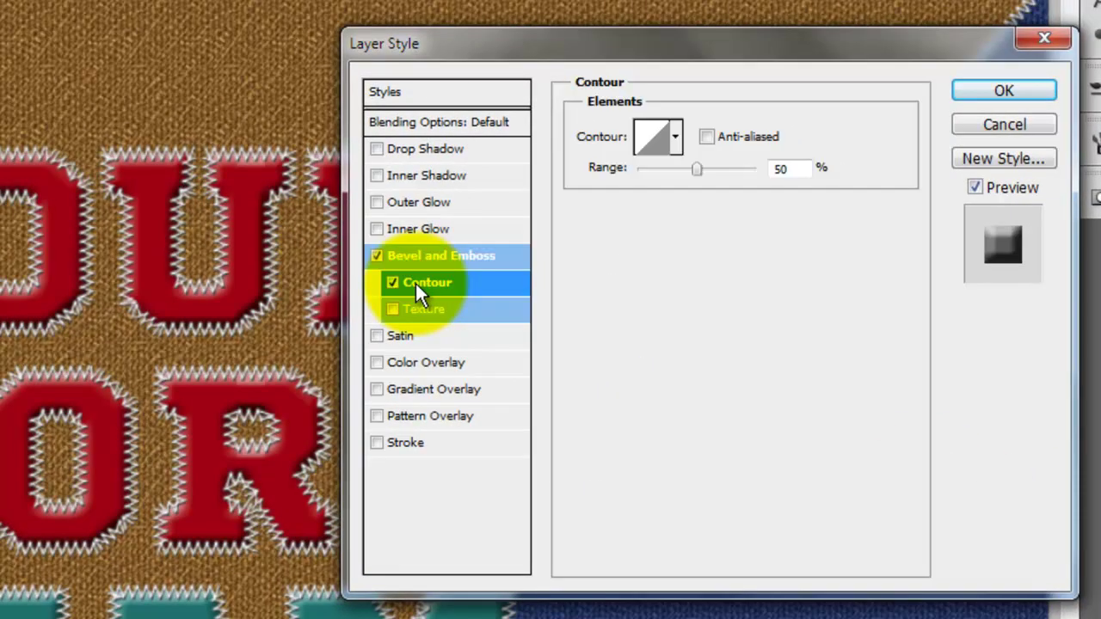
left_click(421, 311)
left_click(707, 159)
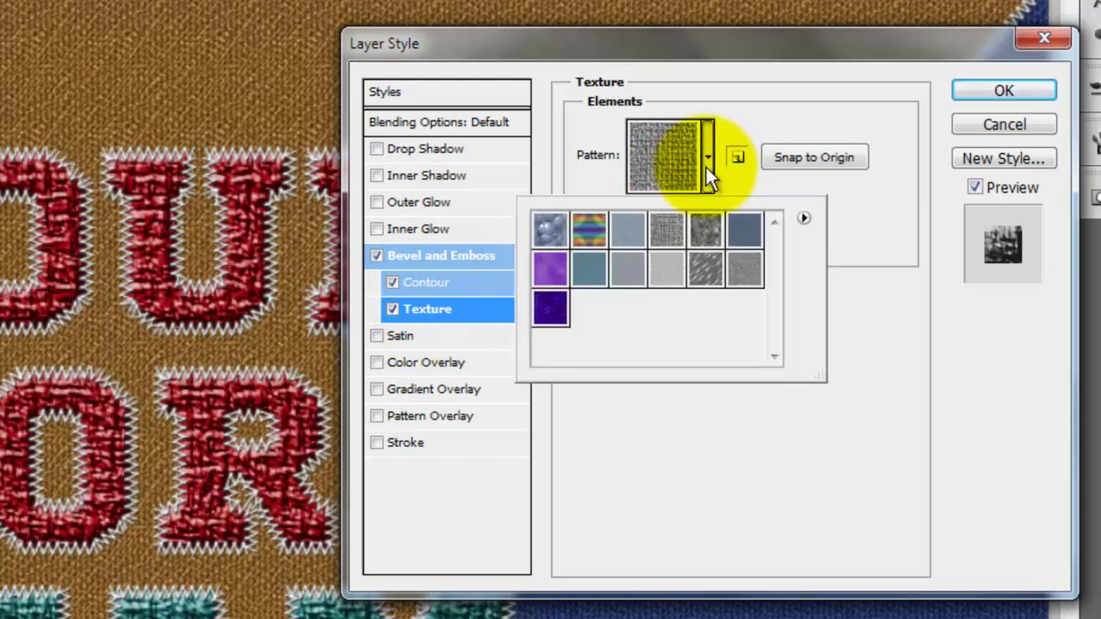